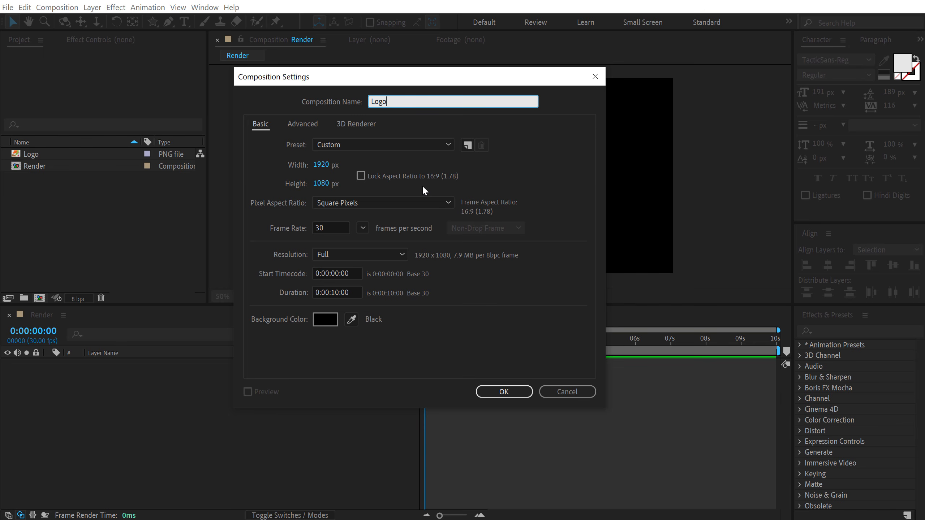
Set the Logo composition's width to 1080 px
{"action": "left_click", "coordinate": [322, 165]}
{"action": "type", "text": "1080"}
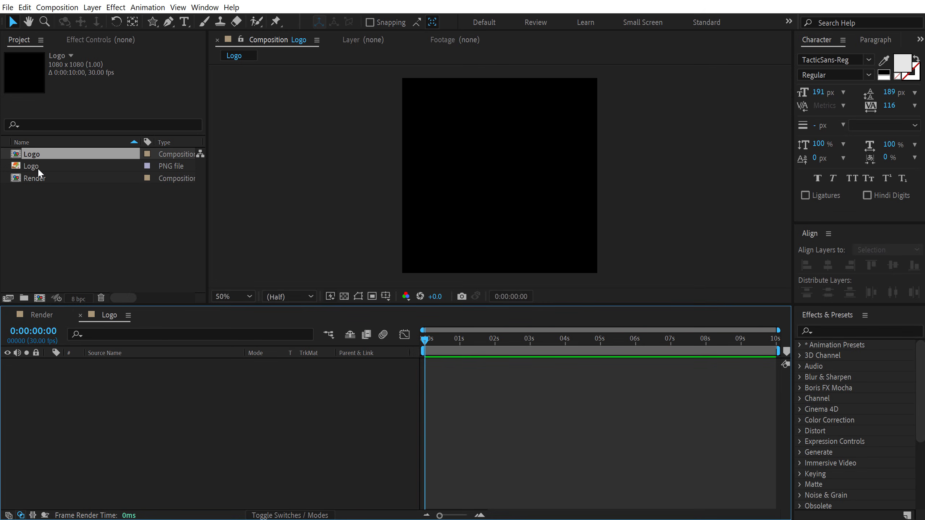
Place the Netflix logo image into the Logo composition and deselect it
{"action": "left_click_drag", "start_coordinate": [39, 169], "coordinate": [114, 403]}
{"action": "left_click_drag", "start_coordinate": [700, 176], "coordinate": [548, 183]}
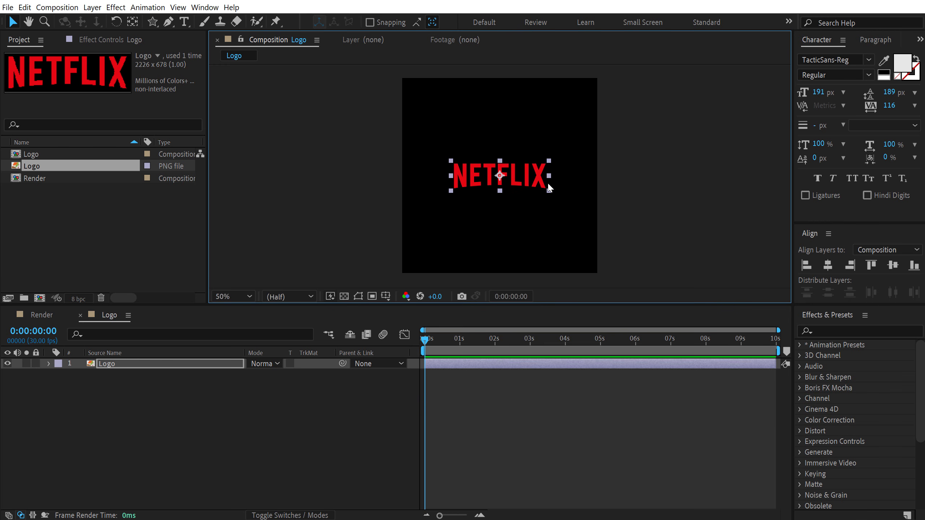
{"action": "left_click", "coordinate": [104, 409]}
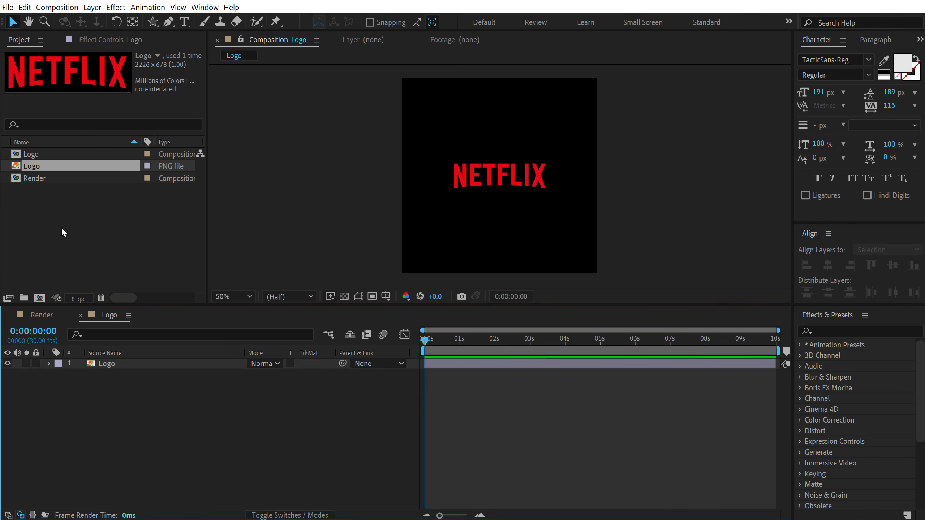
Create a new 1080 × 1080 composition named Outline
{"action": "left_click", "coordinate": [40, 298]}
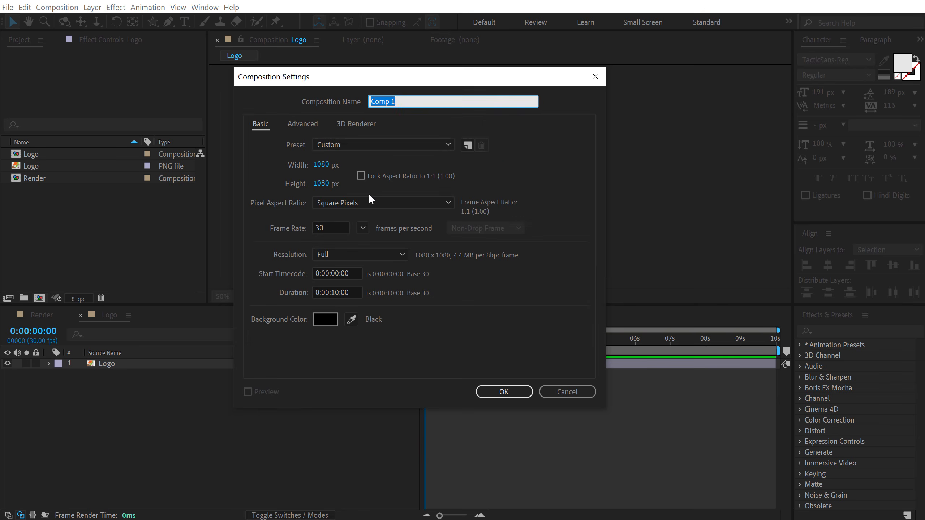
{"action": "type", "text": "Outline"}
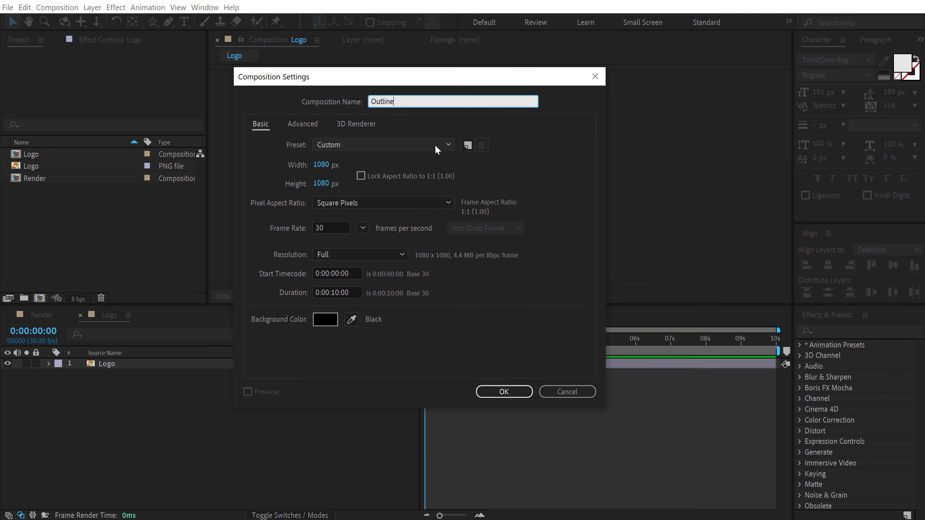
{"action": "key", "text": "Return"}
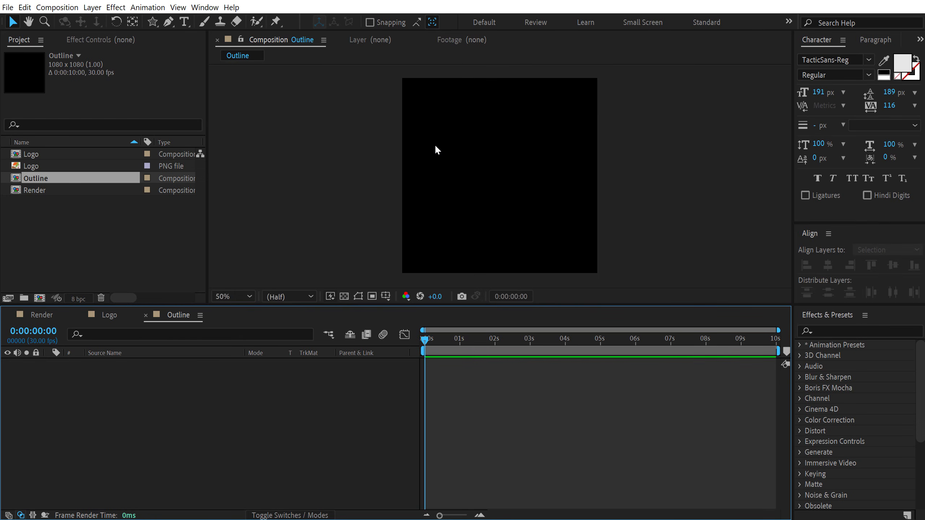
Add the Logo composition to Outline and apply the CC Light Sweep effect to it
{"action": "left_click_drag", "start_coordinate": [38, 152], "coordinate": [101, 371]}
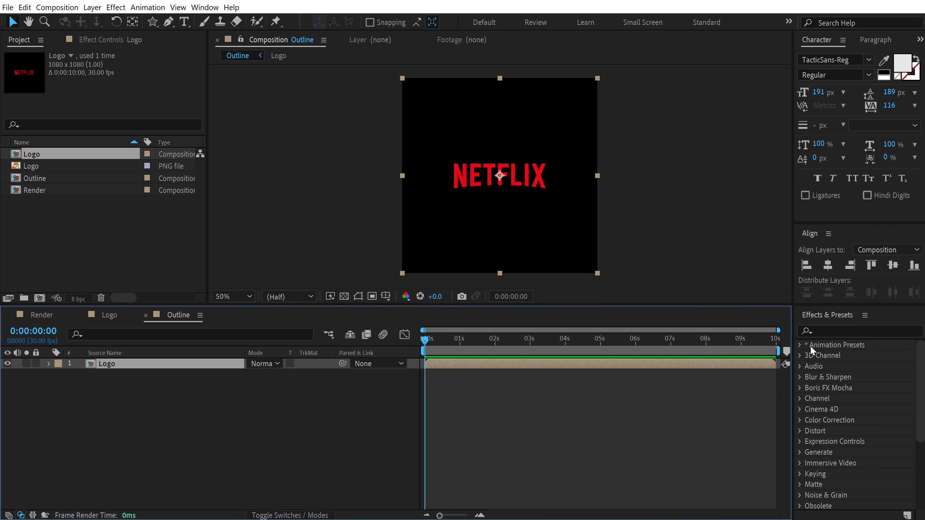
{"action": "left_click", "coordinate": [838, 331]}
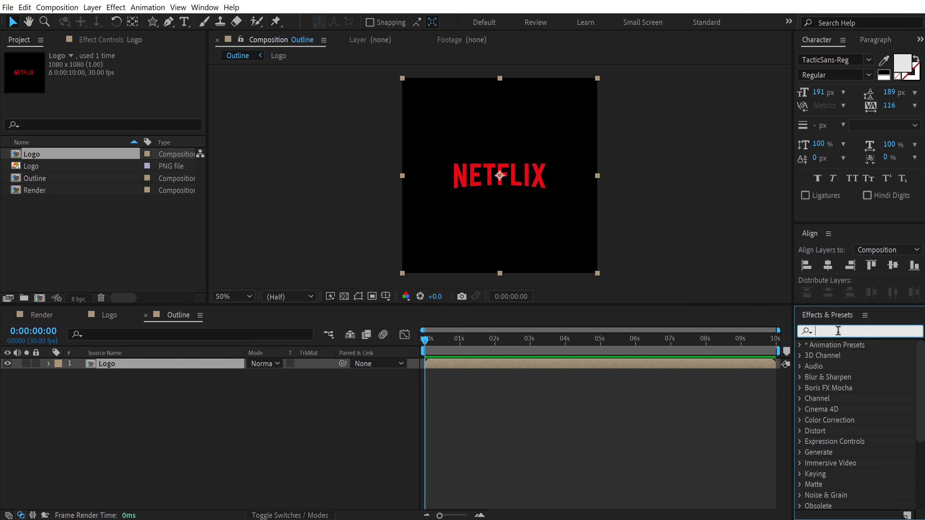
{"action": "type", "text": "light"}
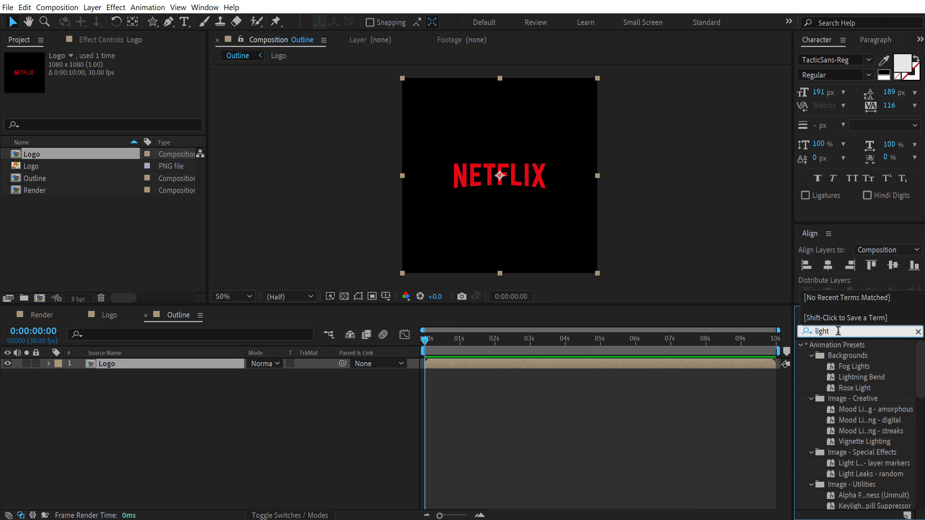
{"action": "type", "text": " sw"}
{"action": "left_click", "coordinate": [857, 359]}
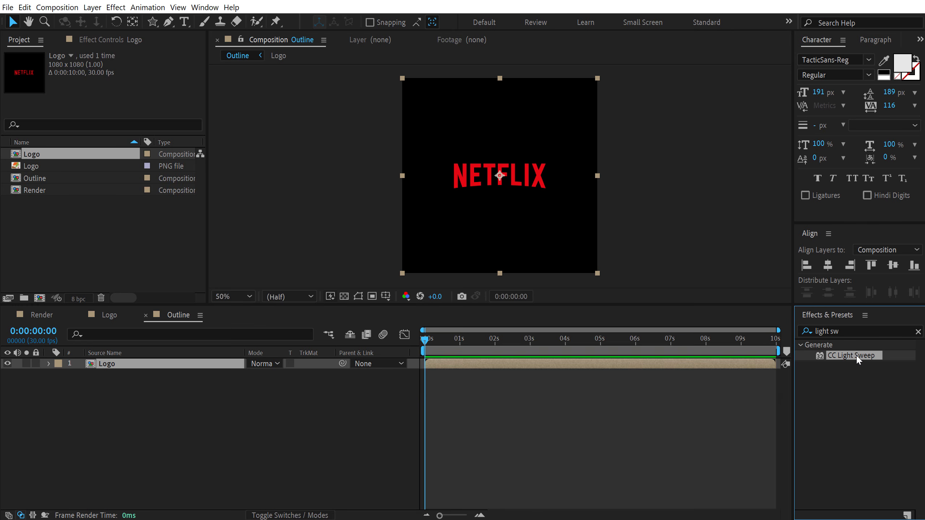
{"action": "double_click", "coordinate": [857, 357]}
Set the light sweep's Light Reception to Cutout
{"action": "scroll", "coordinate": [480, 177], "scroll_direction": "up", "scroll_amount": 4}
{"action": "scroll", "coordinate": [479, 177], "scroll_direction": "down", "scroll_amount": 2}
{"action": "left_click_drag", "start_coordinate": [497, 84], "coordinate": [489, 163]}
{"action": "scroll", "coordinate": [486, 139], "scroll_direction": "up", "scroll_amount": 1}
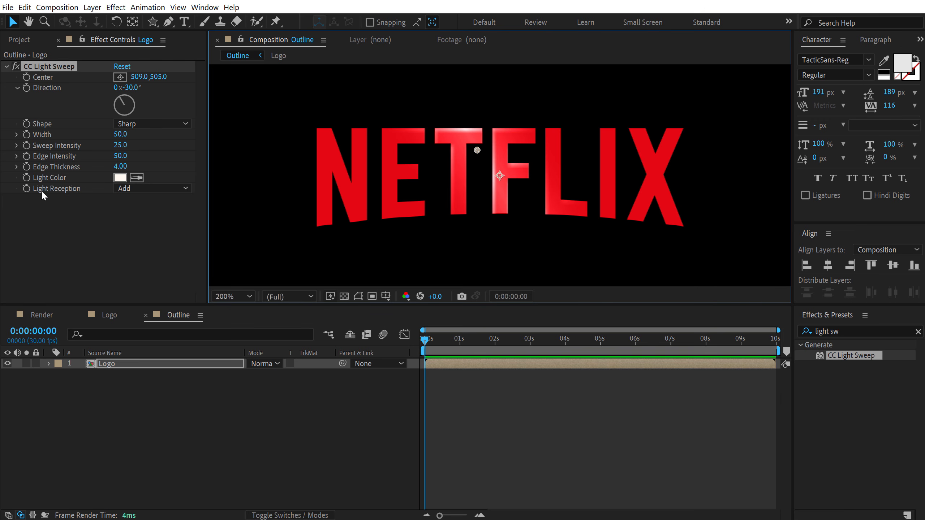
{"action": "left_click", "coordinate": [140, 189]}
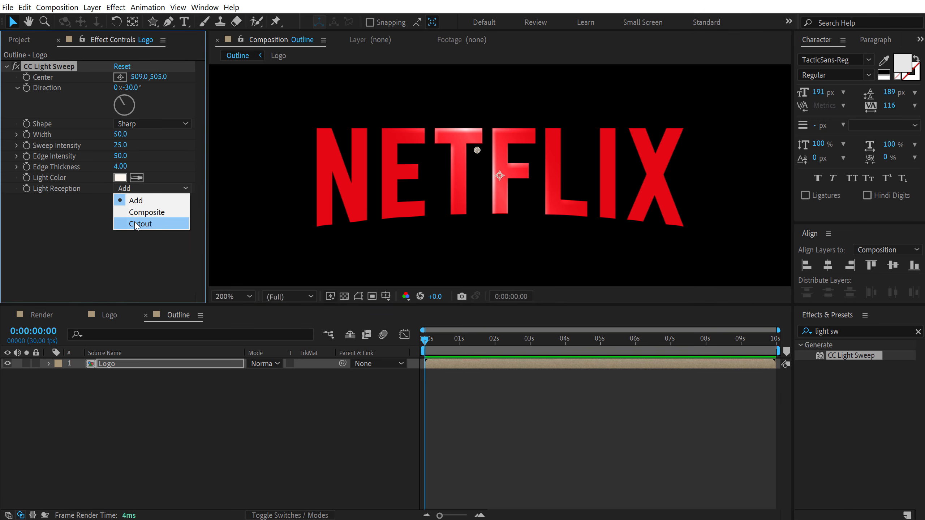
{"action": "left_click", "coordinate": [138, 223]}
Change the sweep's Light Color to red
{"action": "left_click", "coordinate": [120, 178]}
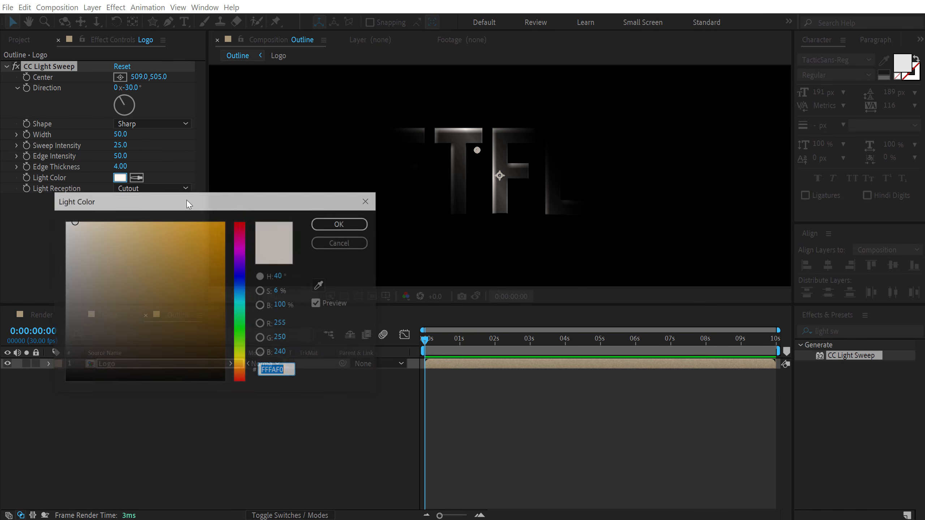
{"action": "left_click", "coordinate": [240, 228]}
{"action": "left_click", "coordinate": [208, 229]}
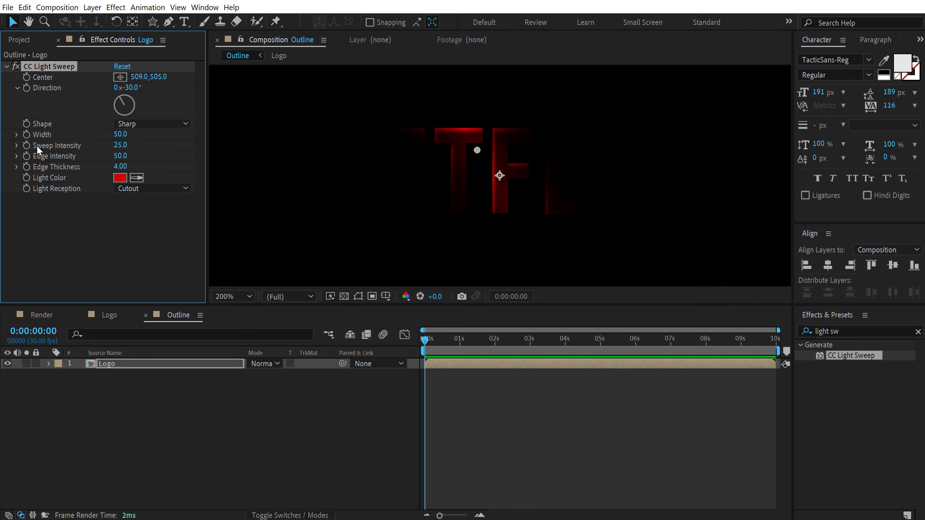
Set Sweep Intensity to 0
{"action": "left_click", "coordinate": [120, 145]}
{"action": "type", "text": "0"}
{"action": "key", "text": "Return"}
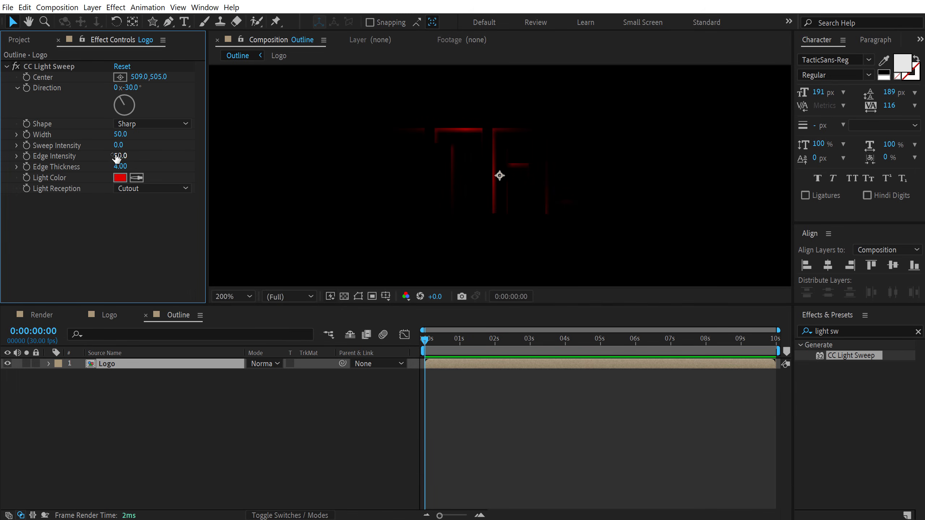
Set Edge Intensity to 75
{"action": "left_click", "coordinate": [121, 156]}
{"action": "type", "text": "75"}
{"action": "key", "text": "Return"}
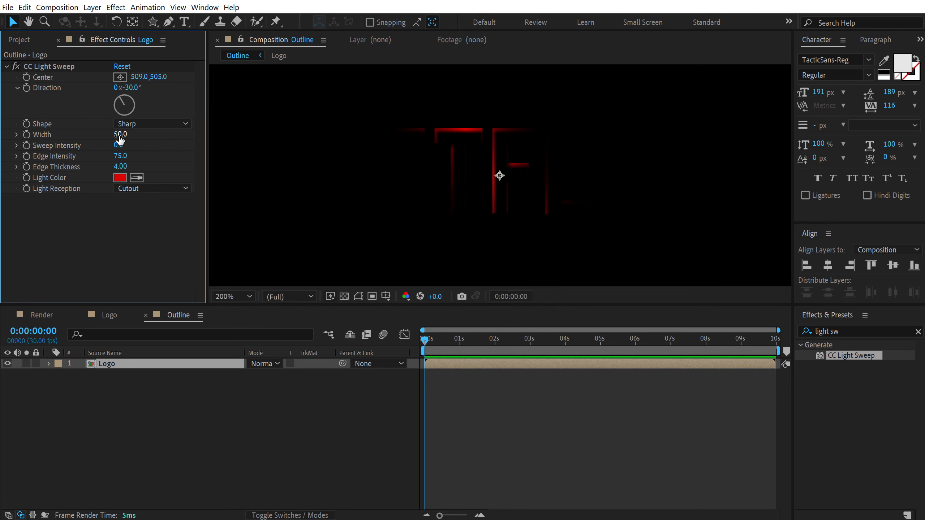
Set the sweep Width to 150
{"action": "left_click_drag", "start_coordinate": [120, 139], "coordinate": [181, 131]}
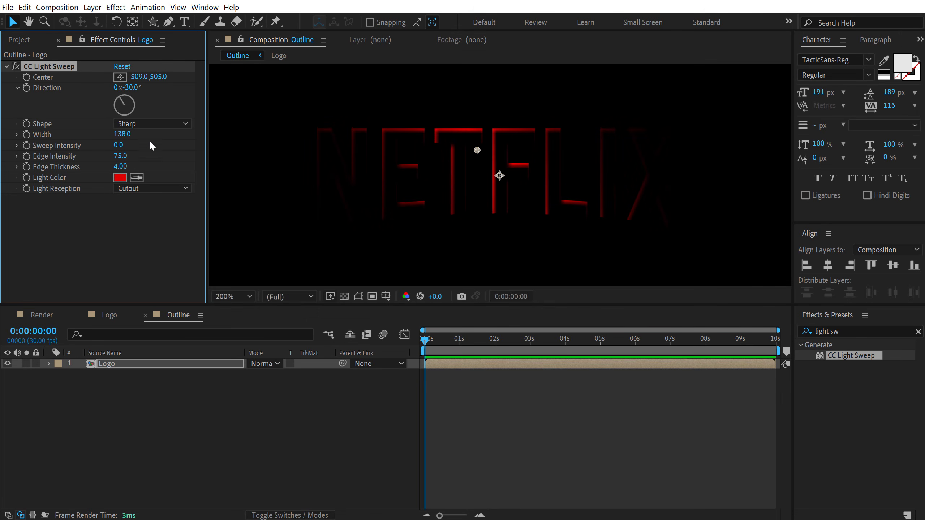
{"action": "left_click", "coordinate": [122, 135]}
{"action": "type", "text": "150"}
{"action": "left_click", "coordinate": [123, 217]}
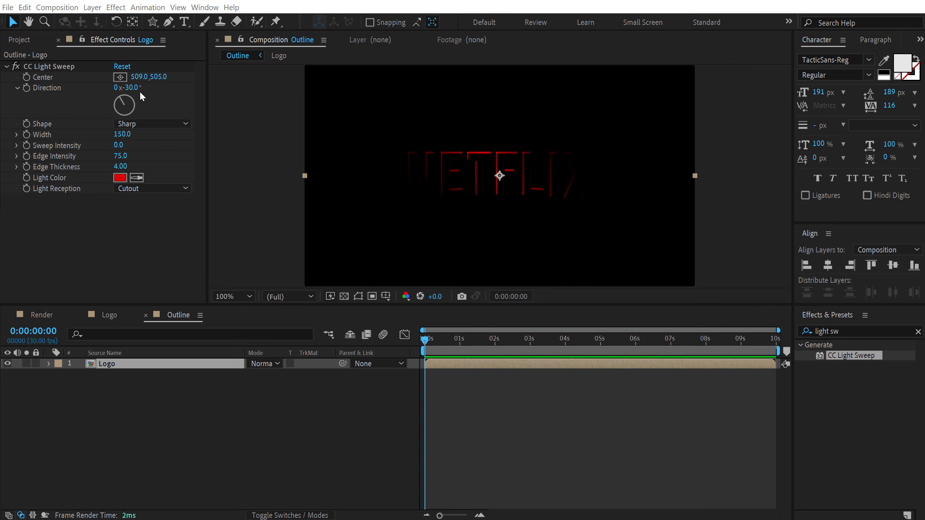
Set the sweep Direction to -50°
{"action": "left_click_drag", "start_coordinate": [135, 92], "coordinate": [126, 87]}
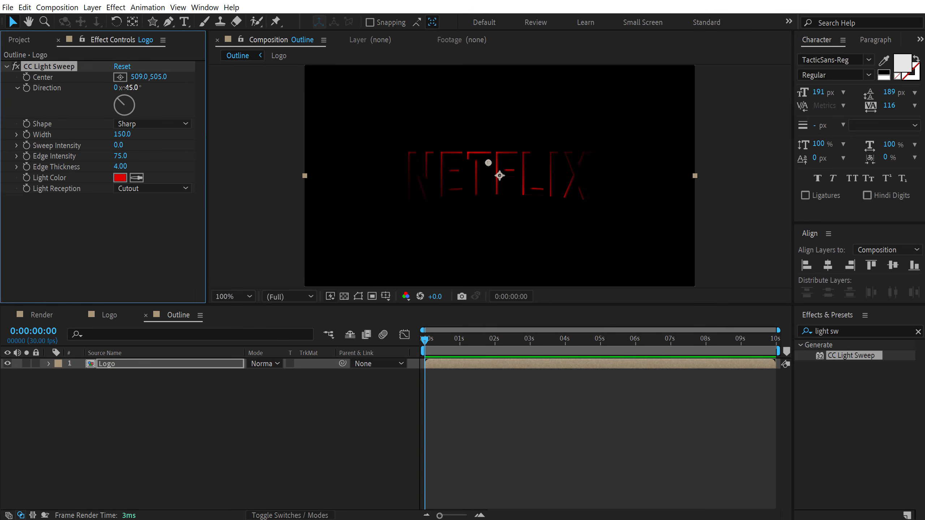
{"action": "left_click", "coordinate": [126, 88]}
{"action": "key", "text": "BackSpace"}
{"action": "left_click", "coordinate": [118, 240]}
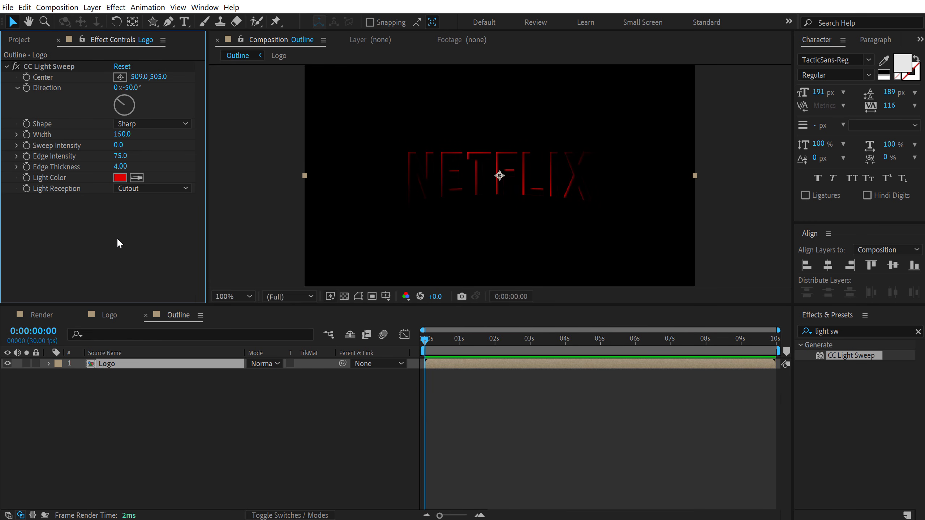
Keyframe the sweep Center at the start, placing it beyond the composition's bottom-left corner at -55, 1121
{"action": "left_click", "coordinate": [55, 76]}
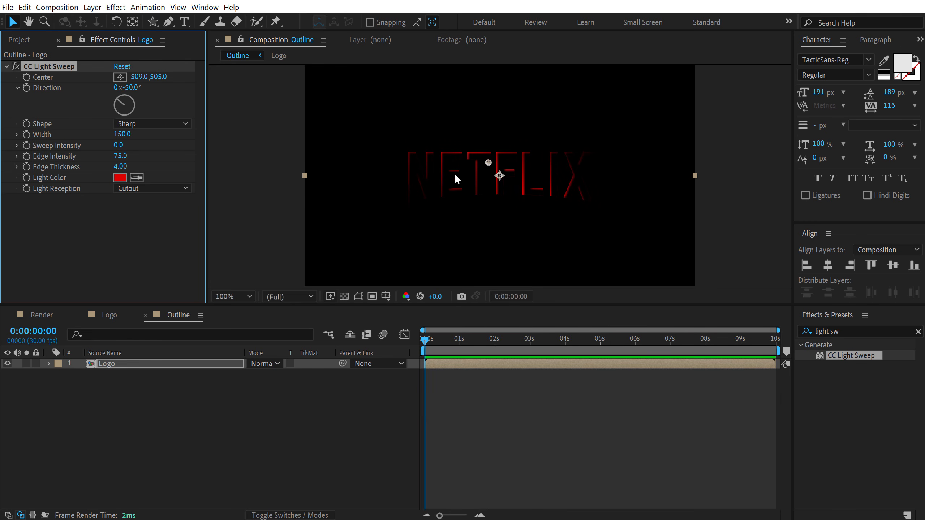
{"action": "key", "text": "comma"}
{"action": "left_click_drag", "start_coordinate": [495, 172], "coordinate": [391, 280]}
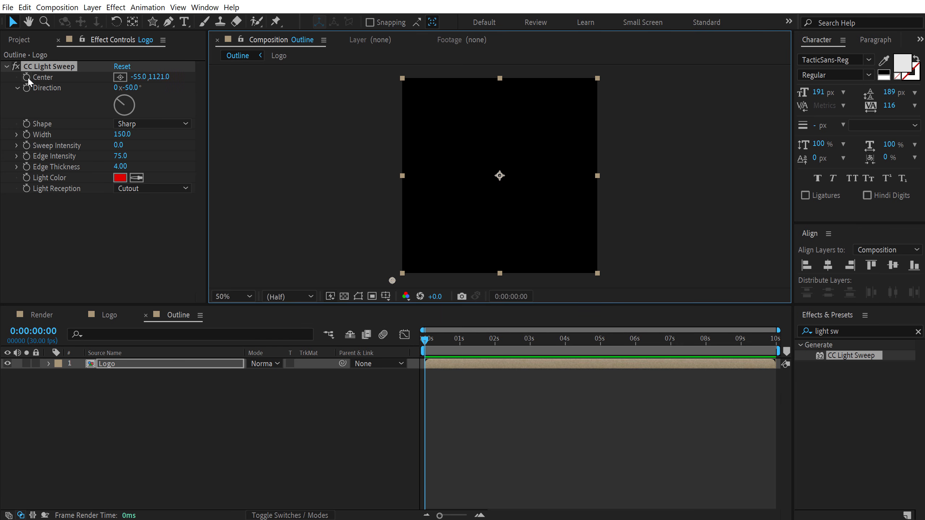
At 2 s, move the sweep Center past the top-right corner to 1131, -21
{"action": "left_click", "coordinate": [493, 340]}
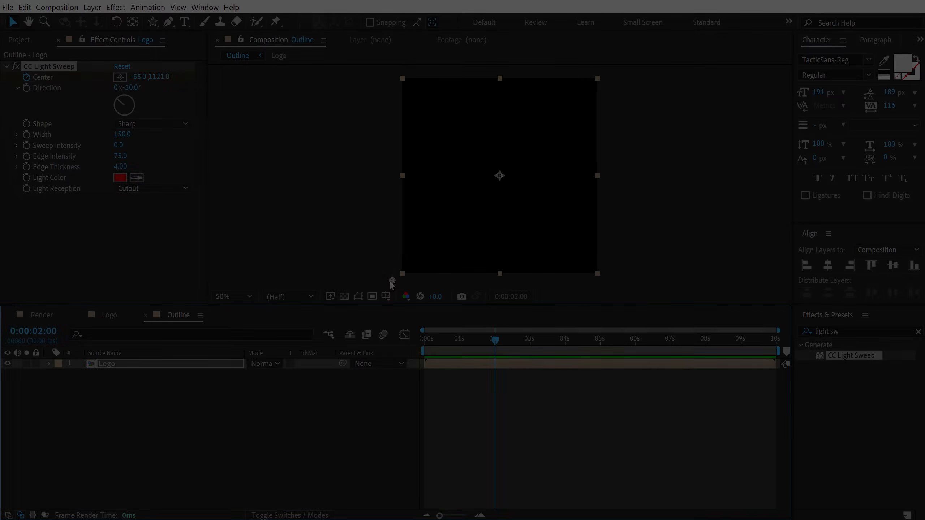
{"action": "left_click_drag", "start_coordinate": [391, 281], "coordinate": [605, 75]}
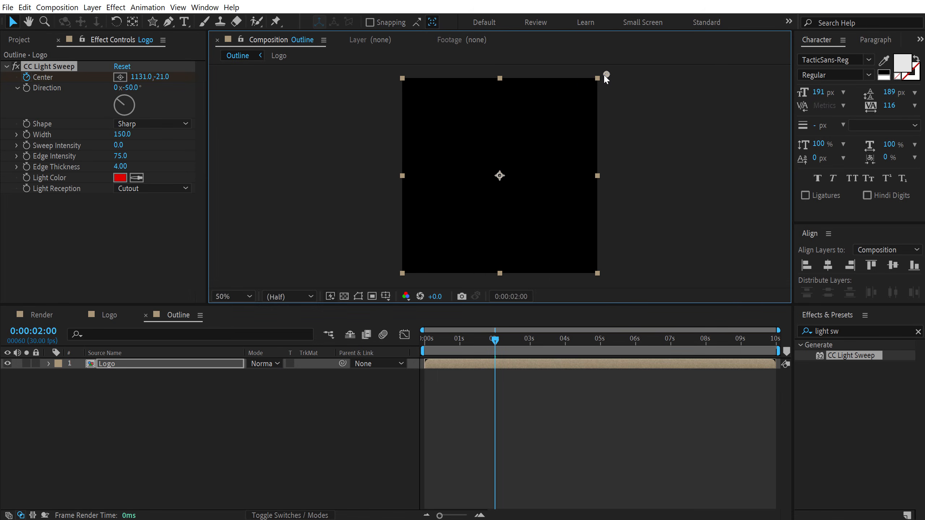
Keyframe the Logo layer's Opacity at 2 s and lower it at 3 s so the layer fades out
{"action": "left_click_drag", "start_coordinate": [482, 341], "coordinate": [391, 356]}
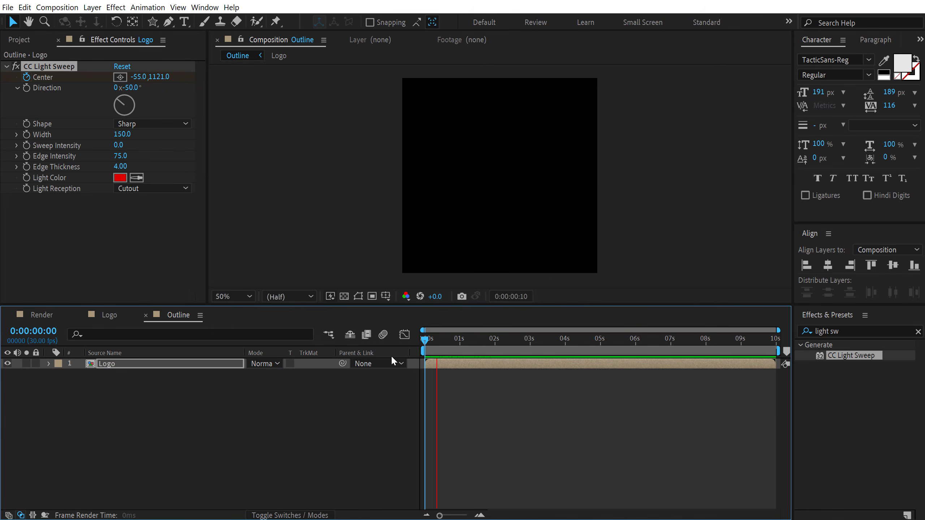
{"action": "left_click_drag", "start_coordinate": [444, 345], "coordinate": [495, 348]}
{"action": "key", "text": "period"}
{"action": "key", "text": "u"}
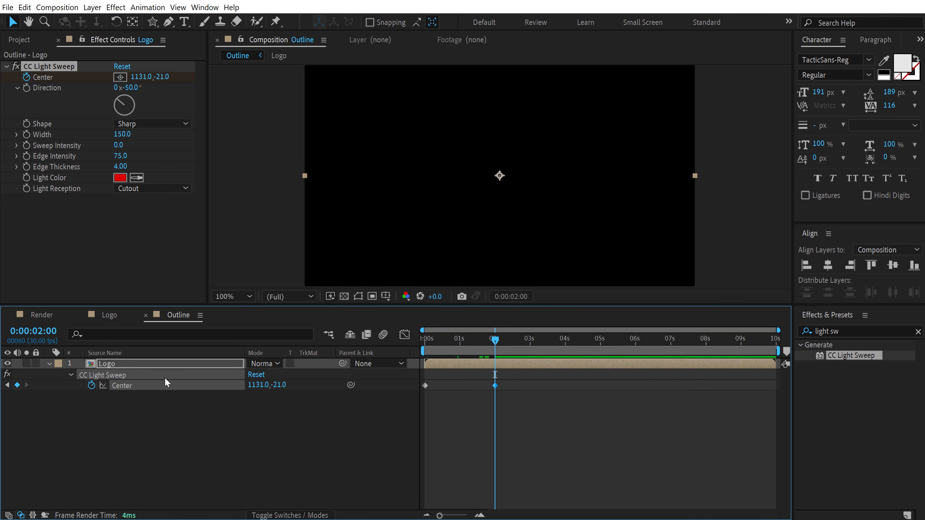
{"action": "left_click", "coordinate": [148, 363]}
{"action": "key", "text": "t"}
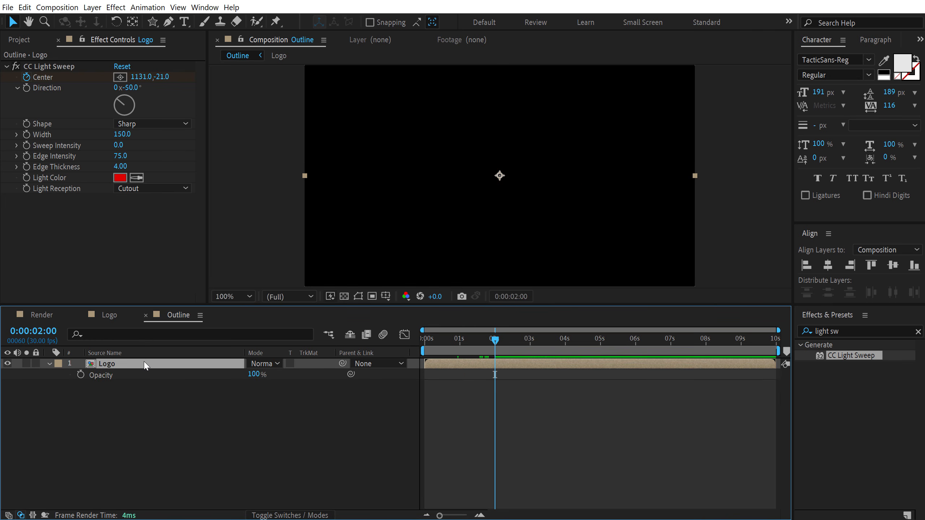
{"action": "left_click", "coordinate": [80, 375]}
{"action": "left_click_drag", "start_coordinate": [518, 347], "coordinate": [528, 348]}
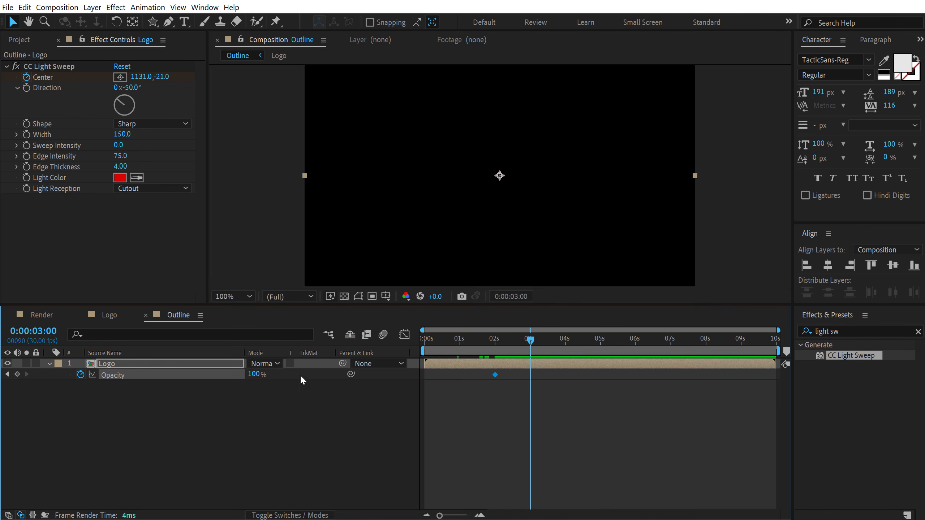
{"action": "left_click_drag", "start_coordinate": [253, 375], "coordinate": [53, 382]}
Apply Easy Ease to all the layer's keyframes
{"action": "key", "text": "u"}
{"action": "left_click_drag", "start_coordinate": [610, 426], "coordinate": [412, 380]}
{"action": "key", "text": "F9"}
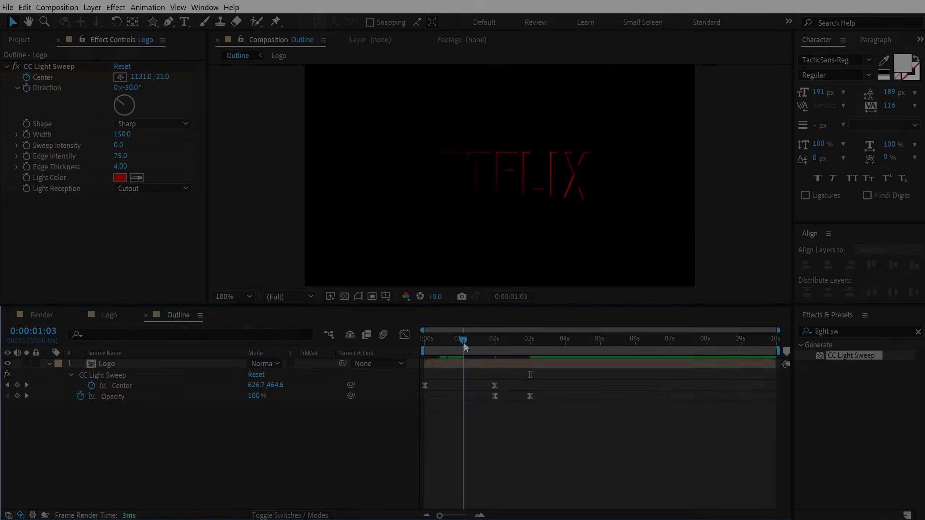
{"action": "left_click_drag", "start_coordinate": [464, 342], "coordinate": [460, 340]}
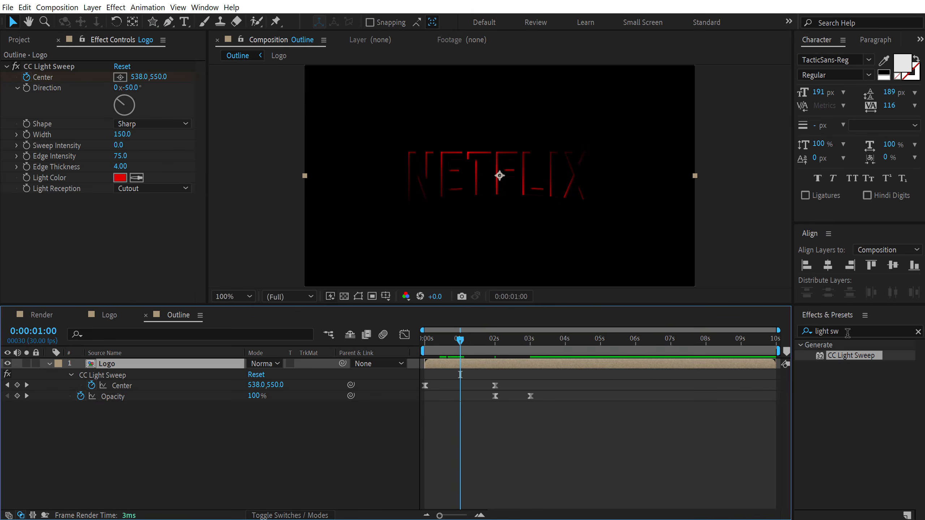
Search the effects for glow and apply Glow to the Logo layer
{"action": "left_click", "coordinate": [847, 332]}
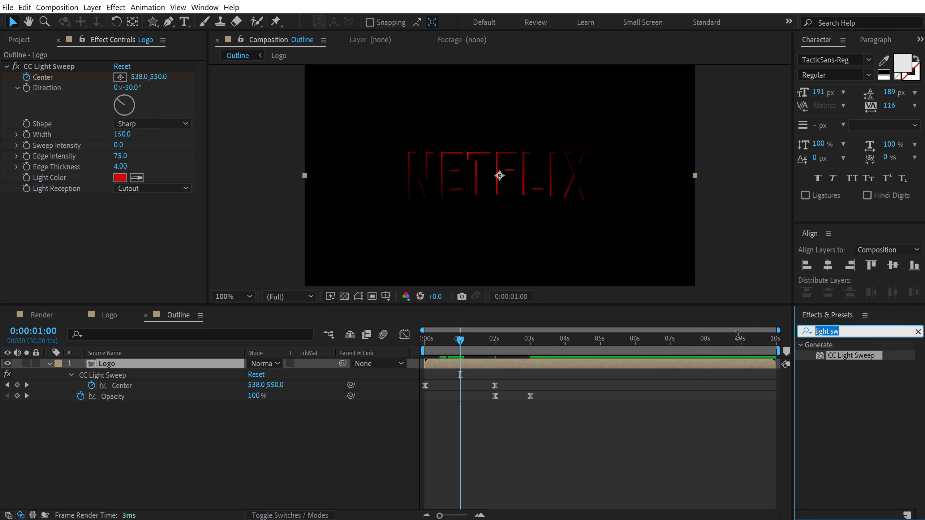
{"action": "type", "text": "glow"}
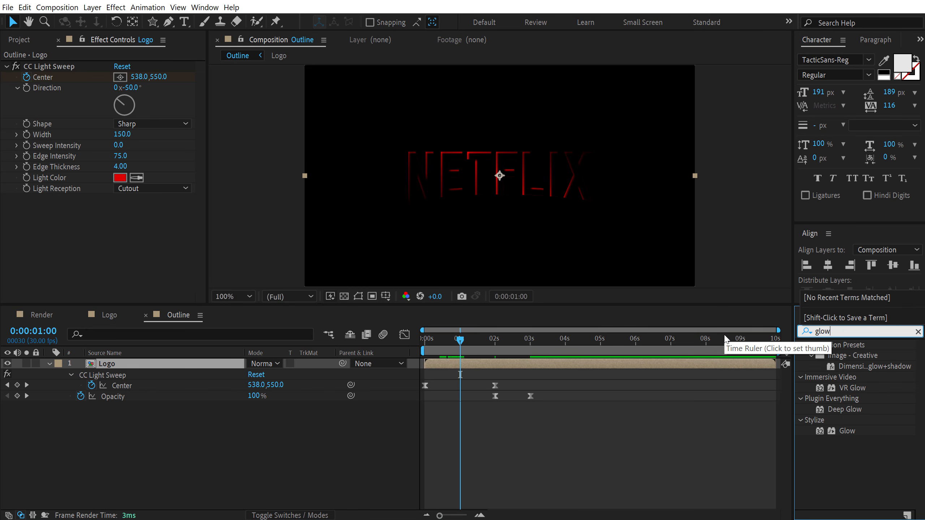
{"action": "double_click", "coordinate": [847, 431]}
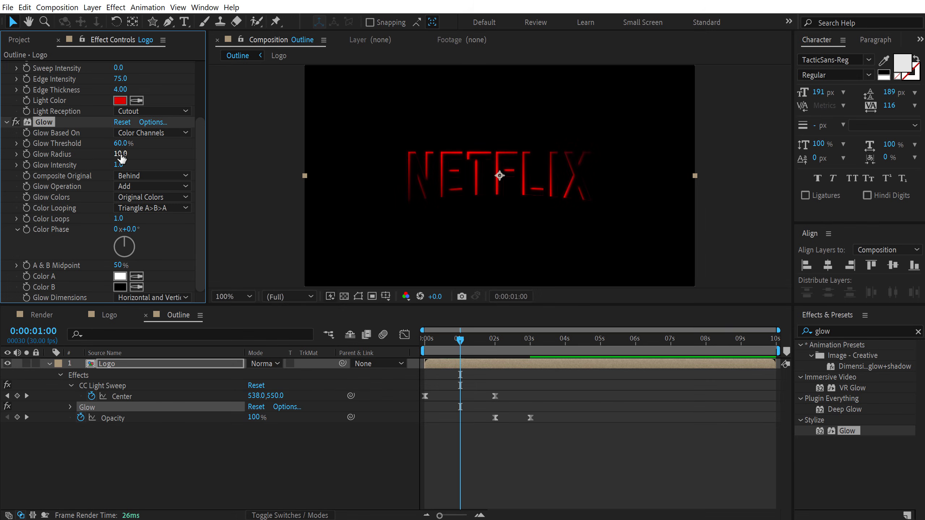
Set Glow Radius to 50
{"action": "left_click", "coordinate": [121, 155]}
{"action": "type", "text": "50"}
{"action": "key", "text": "Return"}
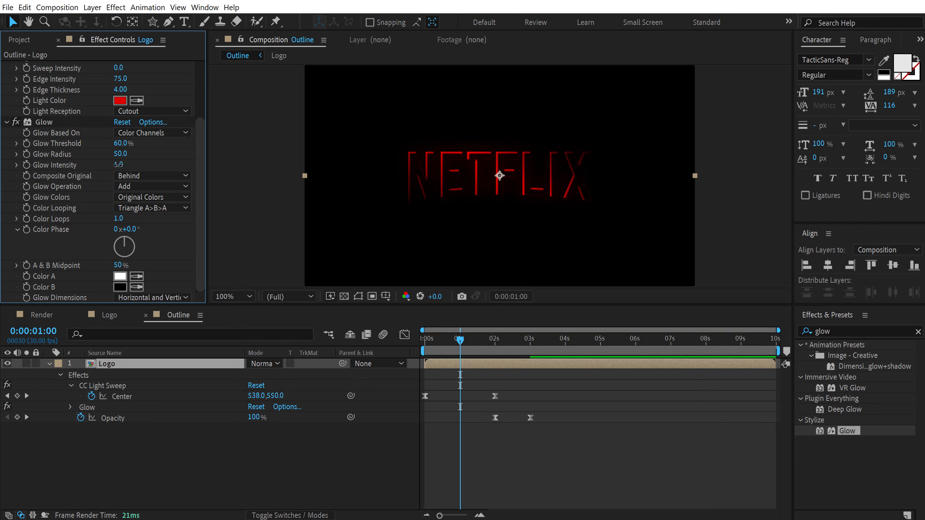
Set Glow Intensity to 1.5
{"action": "left_click", "coordinate": [121, 165]}
{"action": "type", "text": "1."}
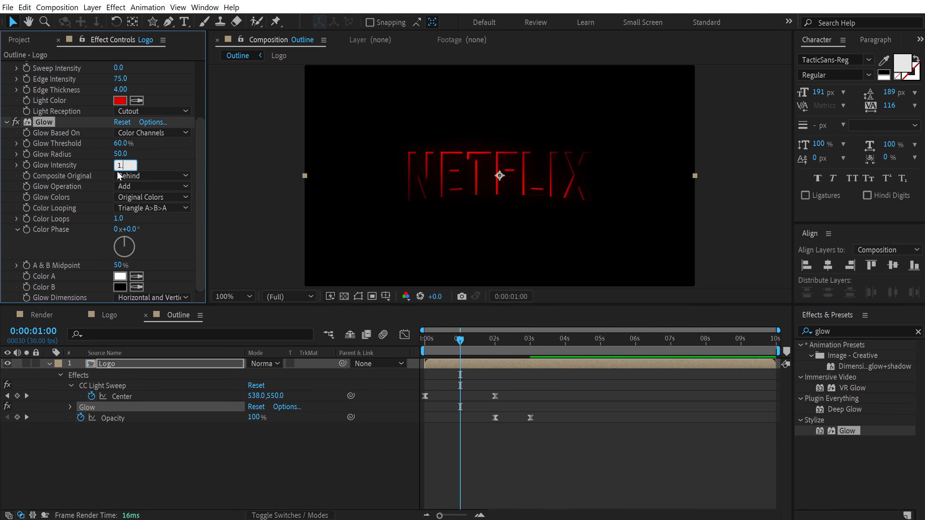
{"action": "type", "text": "5"}
{"action": "key", "text": "Return"}
Duplicate the Logo layer in the Outline composition
{"action": "key", "text": "period"}
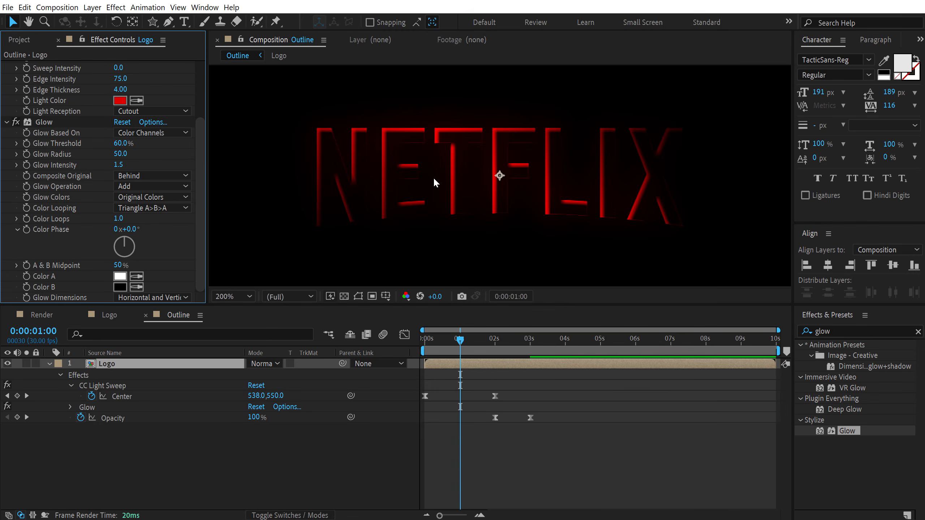
{"action": "key", "text": "comma"}
{"action": "left_click", "coordinate": [123, 368]}
{"action": "key", "text": "ctrl+d"}
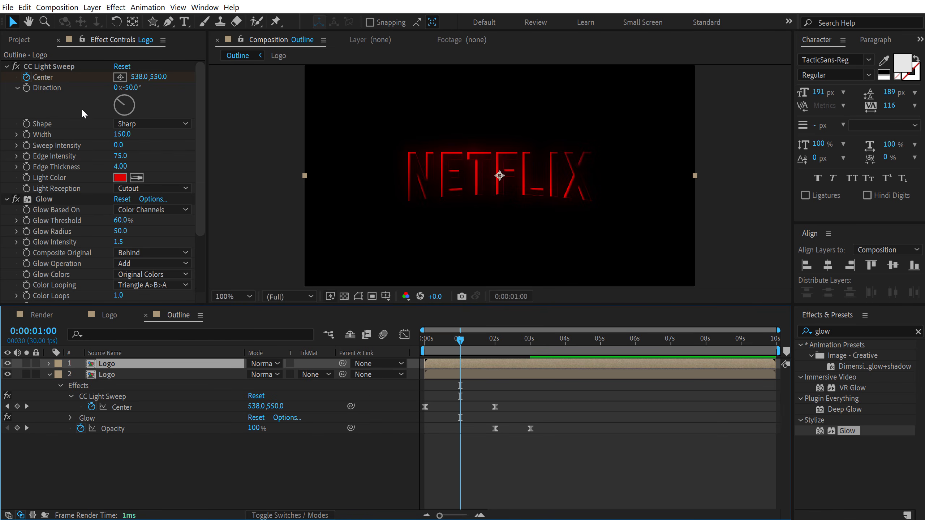
Set the top Logo layer's CC Light Sweep Direction to 120° and its Edge Thickness to 2
{"action": "left_click", "coordinate": [133, 88]}
{"action": "type", "text": "120"}
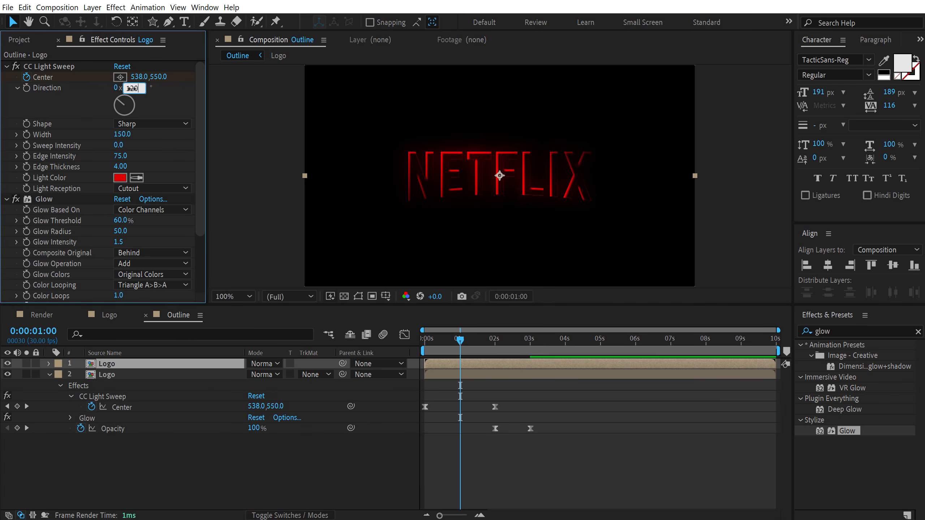
{"action": "key", "text": "Return"}
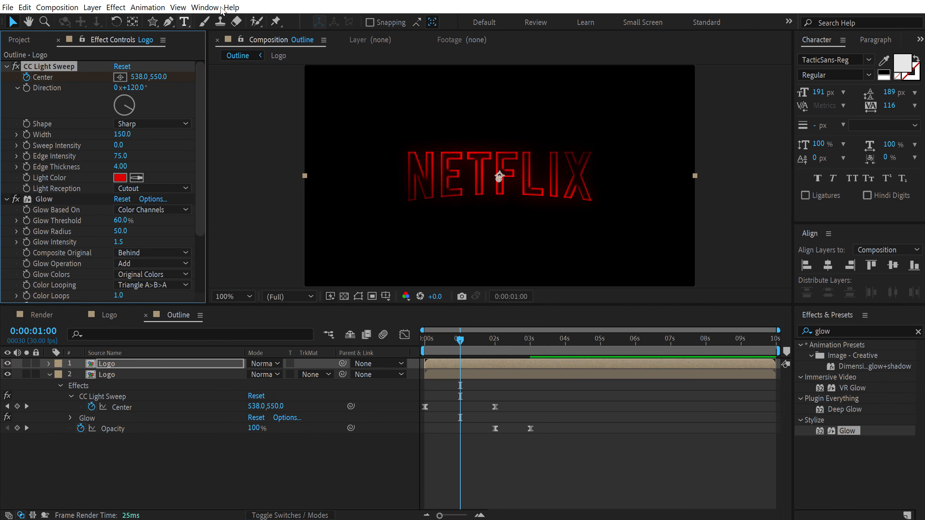
{"action": "left_click", "coordinate": [122, 168]}
{"action": "type", "text": "2"}
{"action": "left_click", "coordinate": [160, 164]}
Set the lower Logo layer's CC Light Sweep Edge Thickness to 3
{"action": "left_click", "coordinate": [107, 378]}
{"action": "left_click", "coordinate": [122, 167]}
{"action": "type", "text": "3"}
{"action": "left_click", "coordinate": [157, 157]}
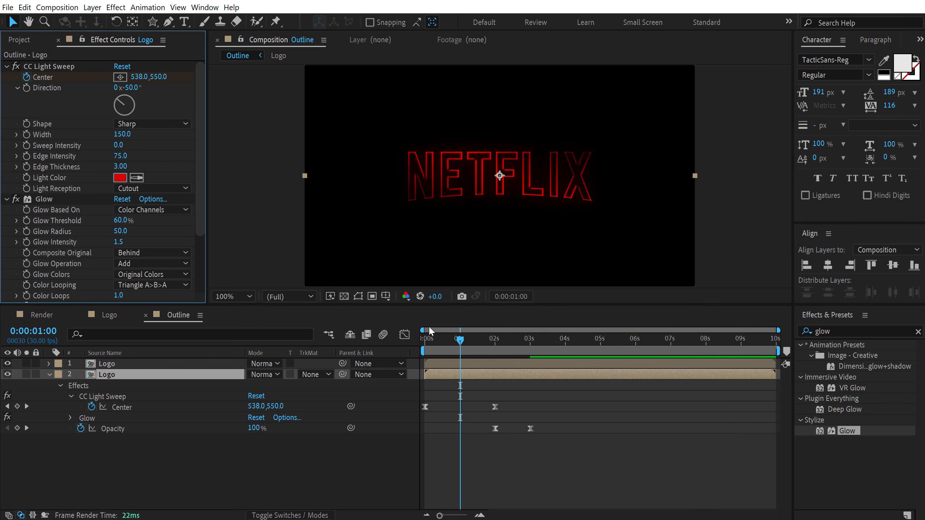
Preview the light sweep animation in the Outline composition
{"action": "left_click_drag", "start_coordinate": [460, 342], "coordinate": [415, 356]}
{"action": "key", "text": "space"}
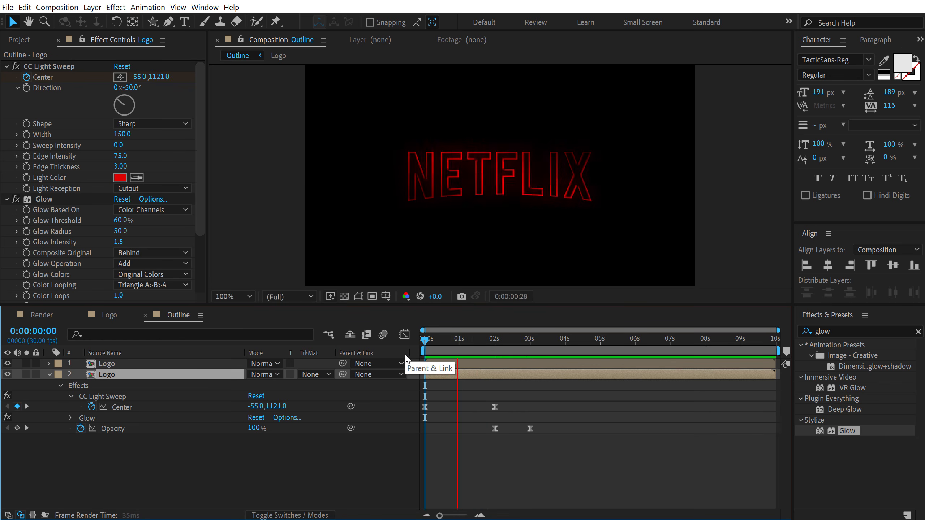
{"action": "left_click_drag", "start_coordinate": [431, 339], "coordinate": [461, 344]}
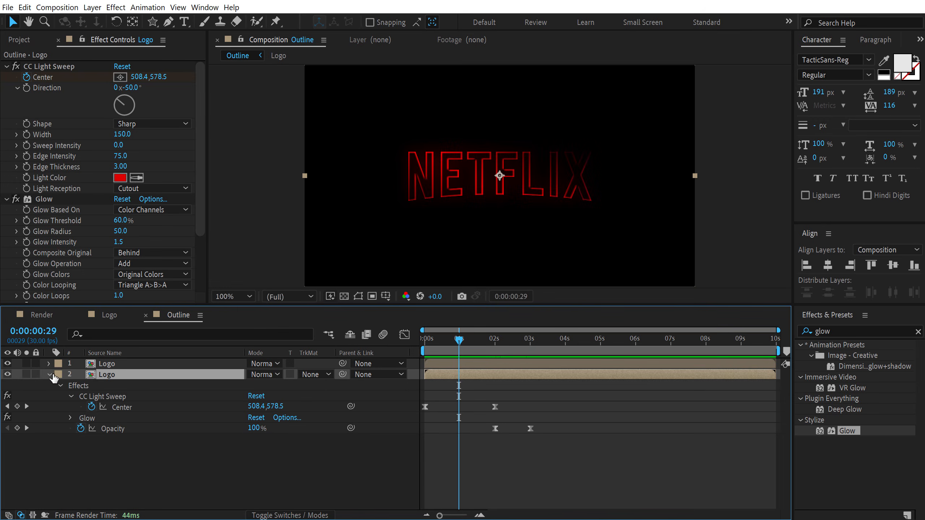
Add the Outline composition as a layer in the Render composition
{"action": "left_click", "coordinate": [50, 374]}
{"action": "left_click", "coordinate": [31, 40]}
{"action": "left_click", "coordinate": [80, 220]}
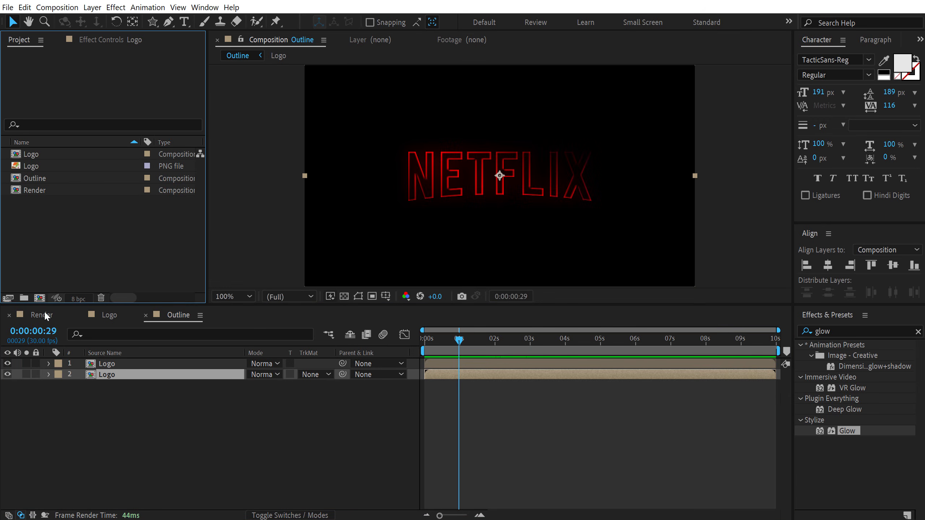
{"action": "left_click", "coordinate": [41, 314]}
{"action": "left_click_drag", "start_coordinate": [39, 176], "coordinate": [99, 398]}
{"action": "left_click_drag", "start_coordinate": [447, 333], "coordinate": [461, 345]}
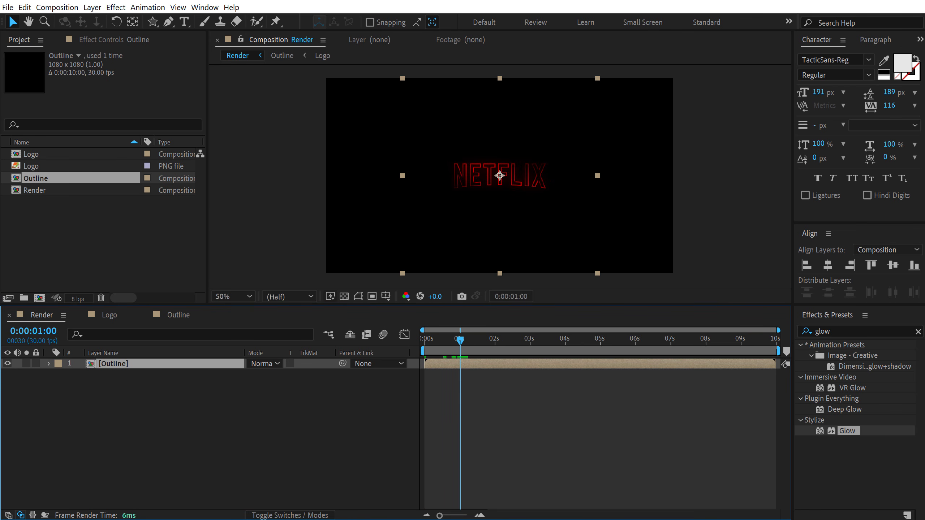
Add a new two-node camera using the 28mm preset to the Render composition
{"action": "left_click", "coordinate": [110, 460]}
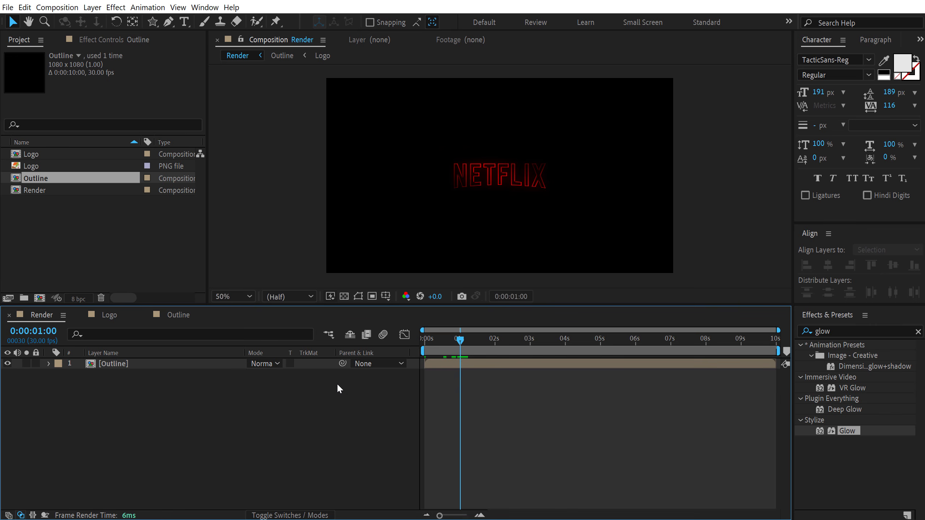
{"action": "right_click", "coordinate": [89, 430]}
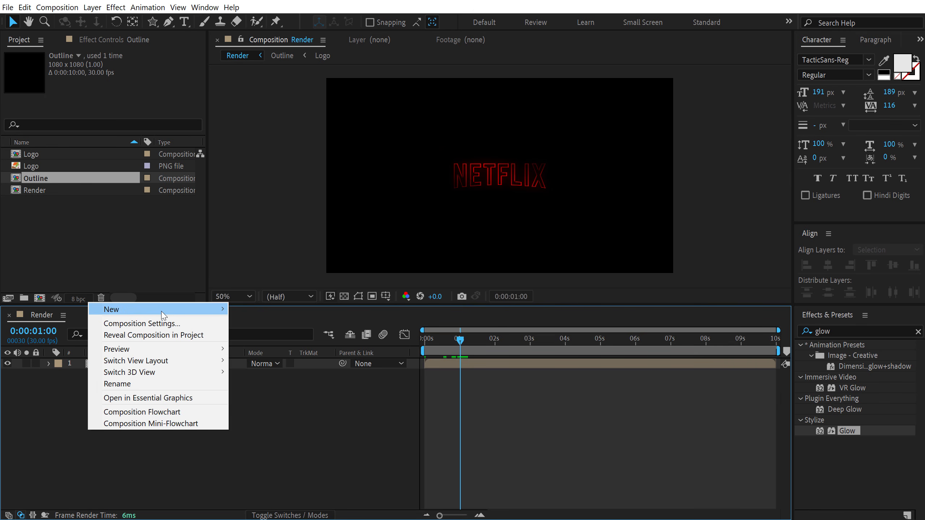
{"action": "mouse_move", "coordinate": [186, 316]}
{"action": "left_click", "coordinate": [273, 359]}
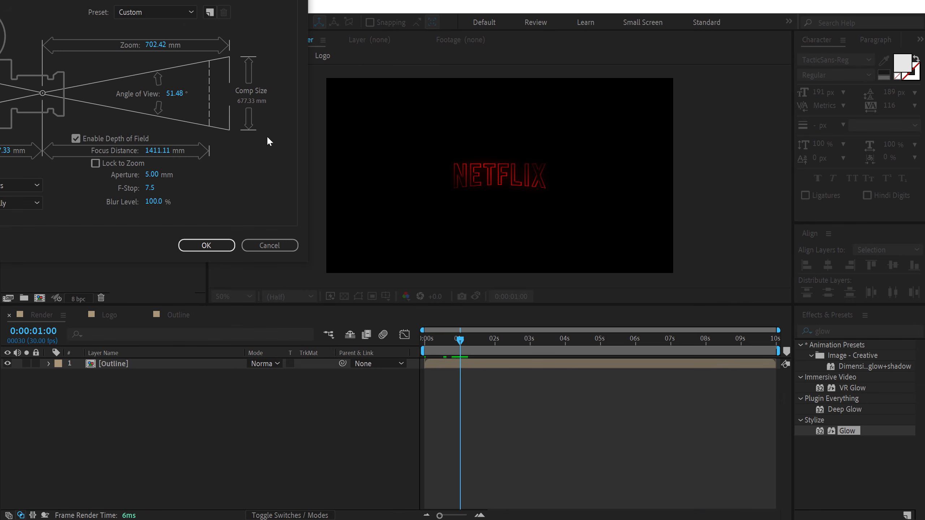
{"action": "left_click", "coordinate": [445, 141]}
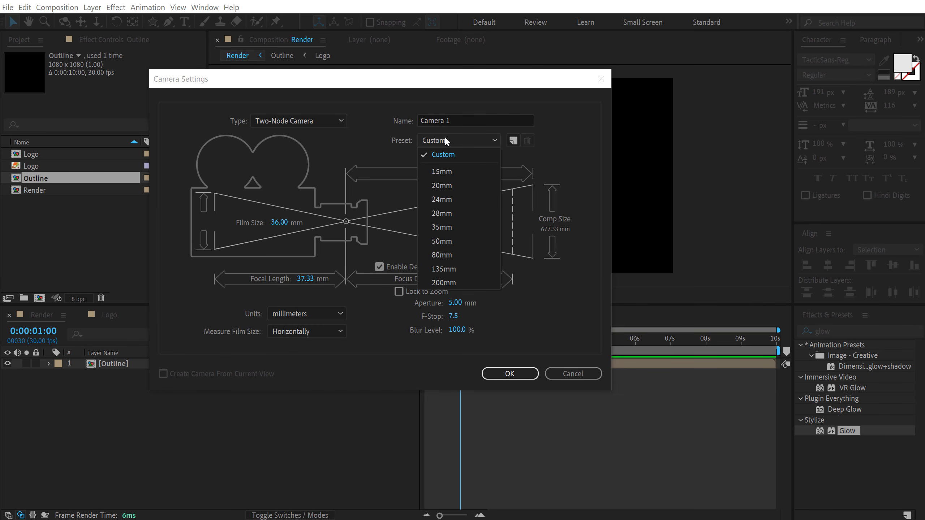
{"action": "left_click", "coordinate": [441, 213]}
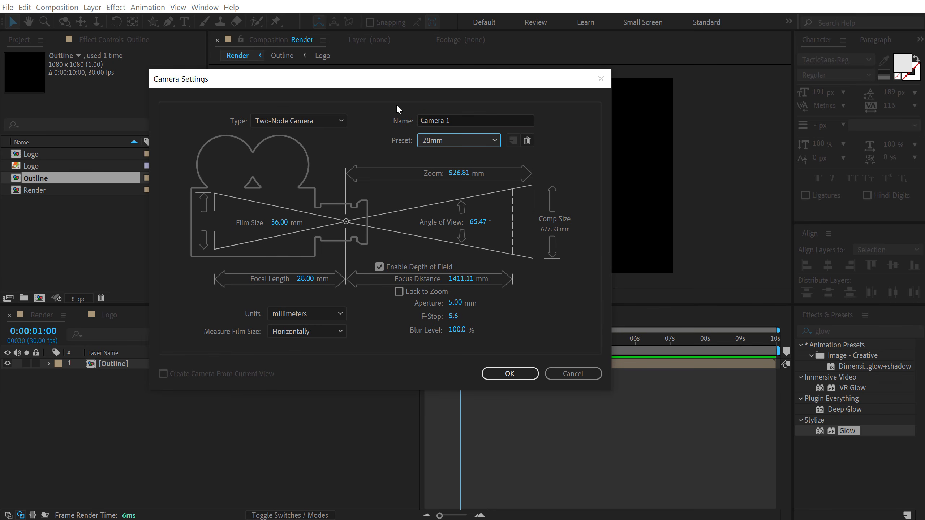
{"action": "left_click", "coordinate": [509, 374]}
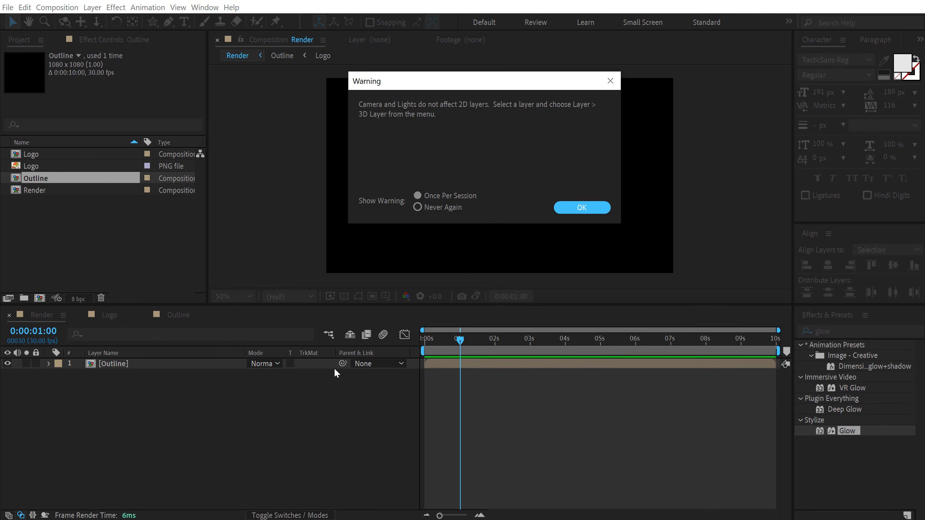
{"action": "left_click", "coordinate": [588, 213]}
Make the Outline layer a 3D layer
{"action": "left_click", "coordinate": [114, 374]}
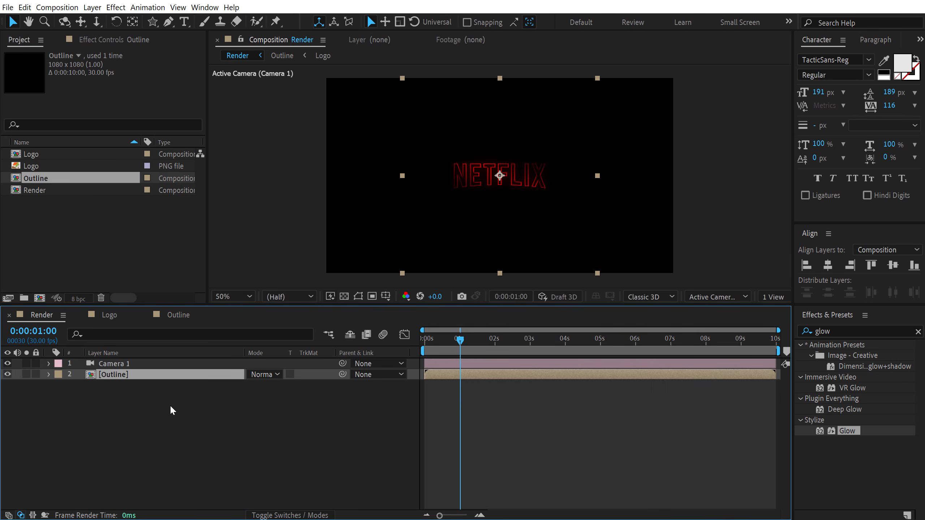
{"action": "key", "text": "F4"}
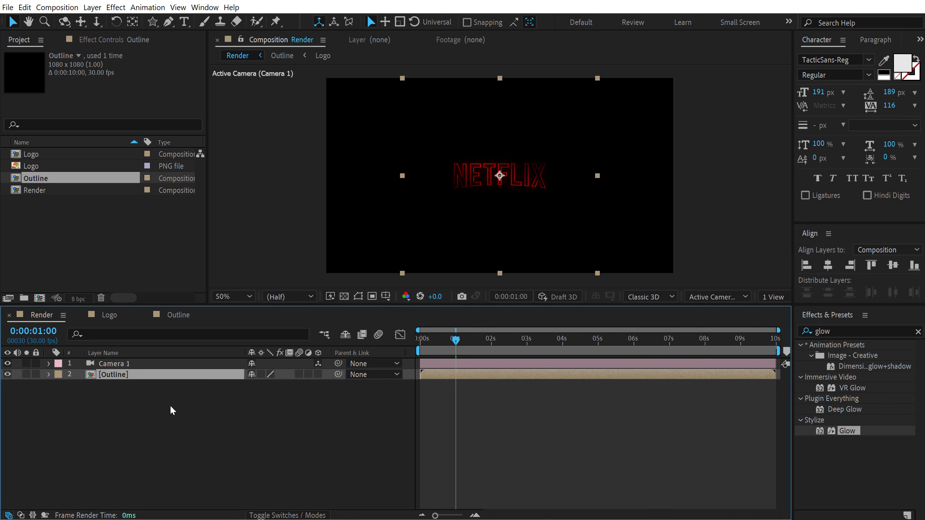
{"action": "left_click", "coordinate": [318, 376]}
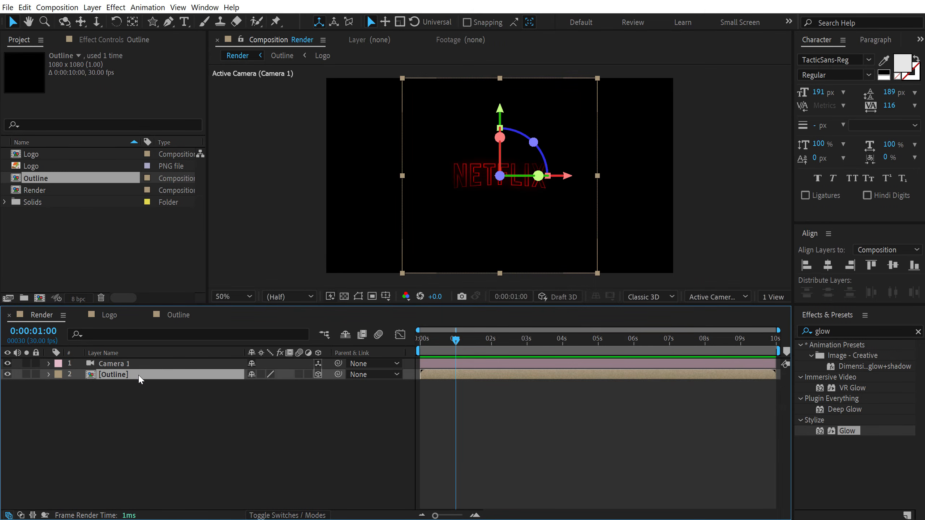
Set the Outline layer's Z position to 1000
{"action": "key", "text": "p"}
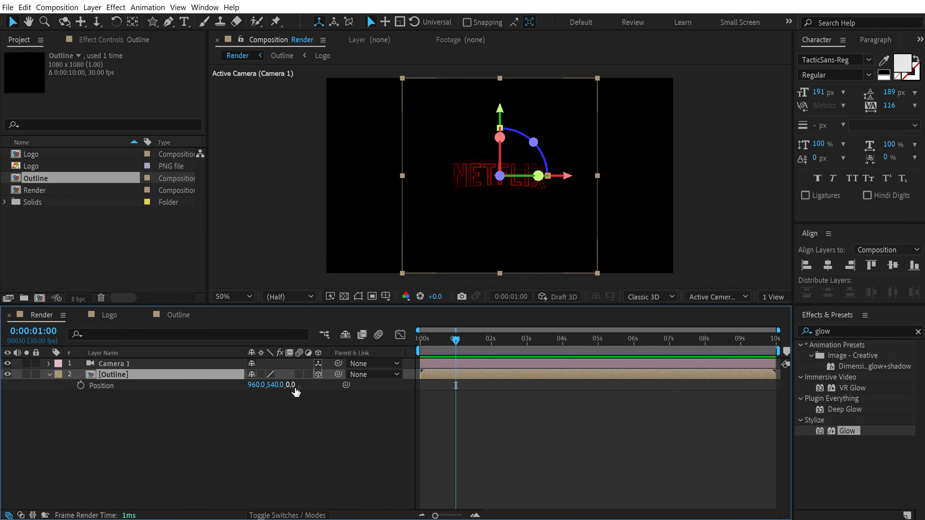
{"action": "left_click", "coordinate": [293, 386]}
{"action": "type", "text": "1000"}
{"action": "key", "text": "Return"}
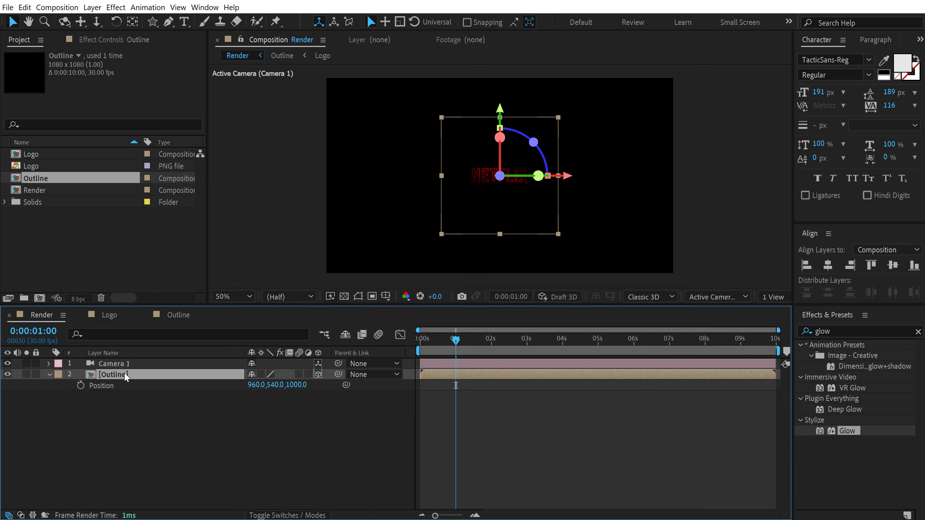
Duplicate the Outline layer and set the copy's Z position to 0
{"action": "key", "text": "ctrl+d"}
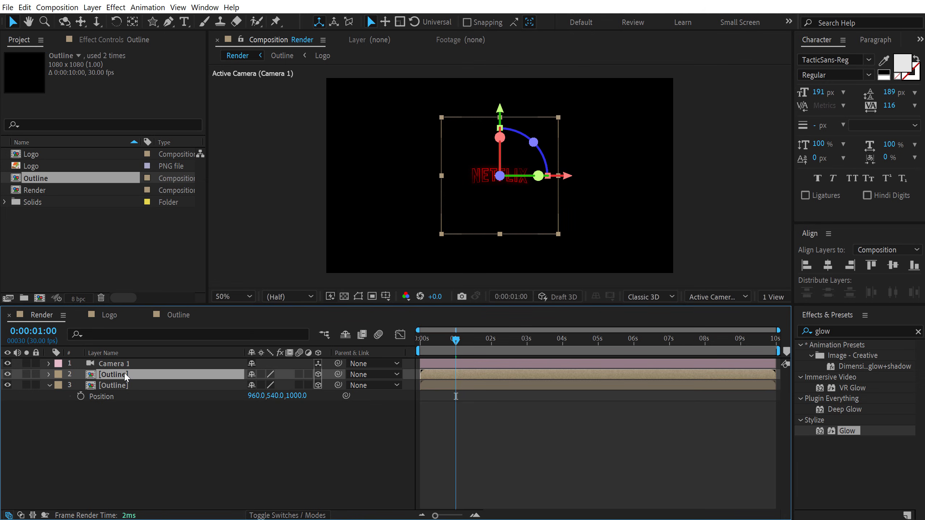
{"action": "key", "text": "p"}
{"action": "left_click", "coordinate": [296, 383]}
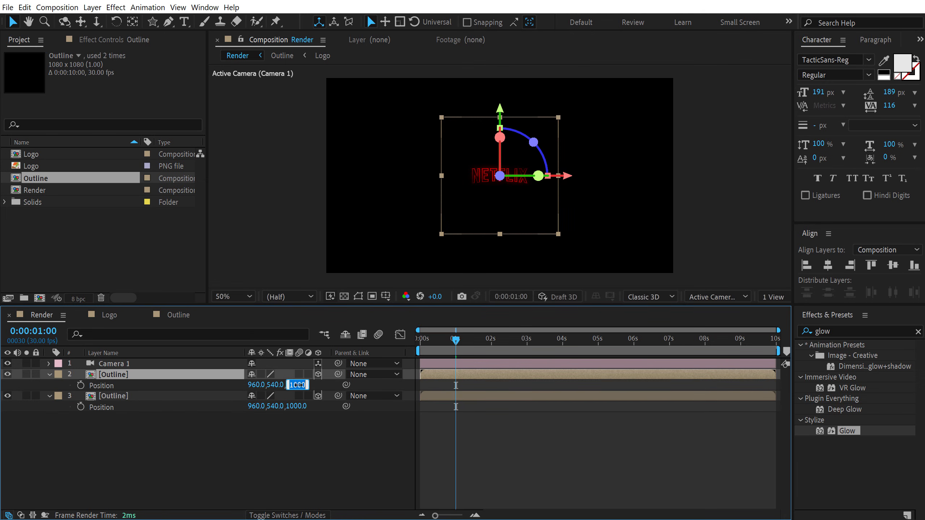
{"action": "type", "text": "0"}
{"action": "key", "text": "Return"}
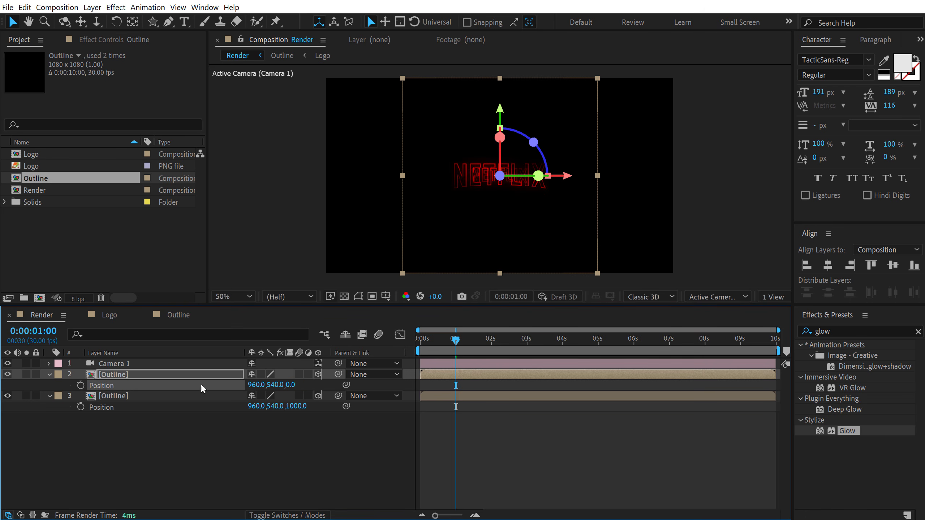
Duplicate the Outline layer further, setting the new copies' Z positions to -1000 and -2000
{"action": "left_click", "coordinate": [131, 377]}
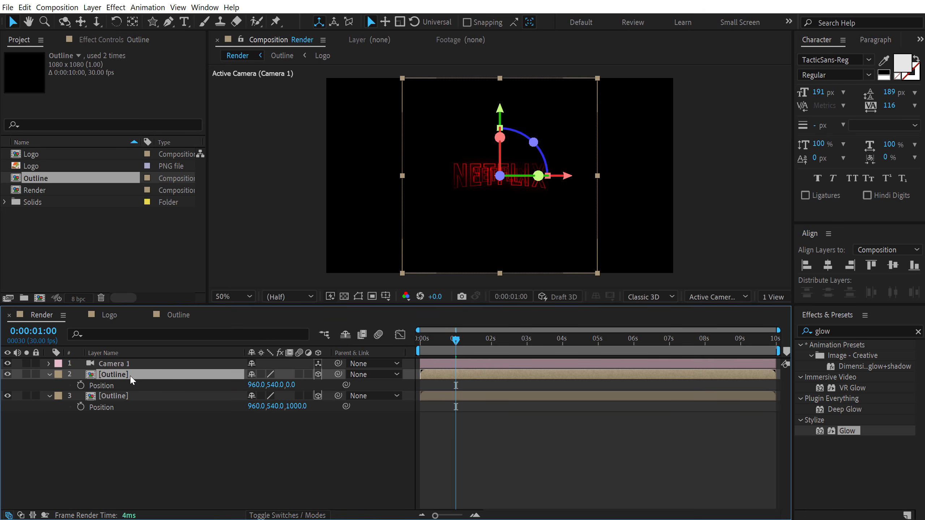
{"action": "key", "text": "ctrl+d"}
{"action": "key", "text": "p"}
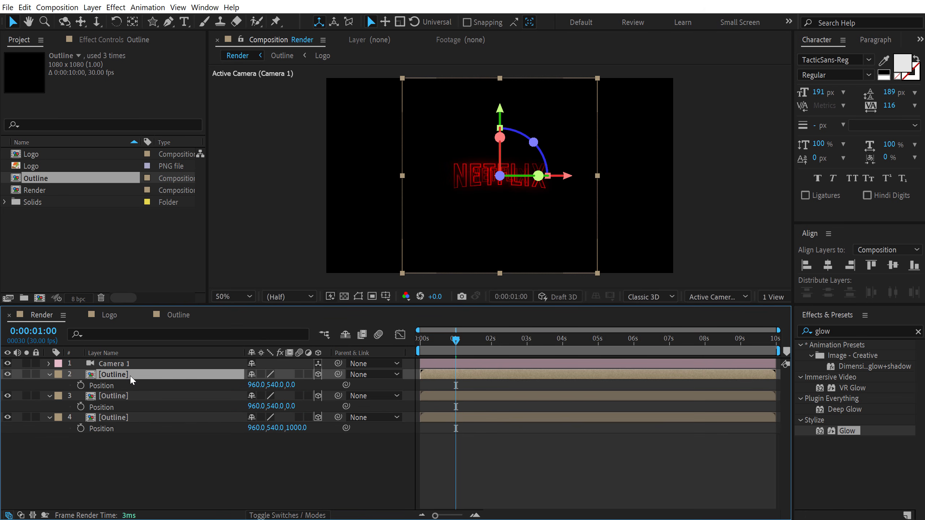
{"action": "left_click", "coordinate": [290, 385]}
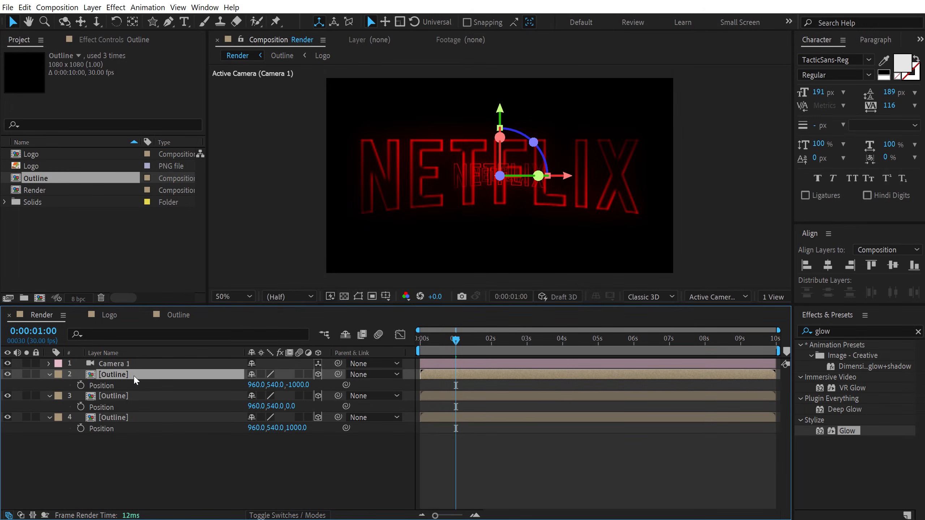
{"action": "key", "text": "ctrl+d"}
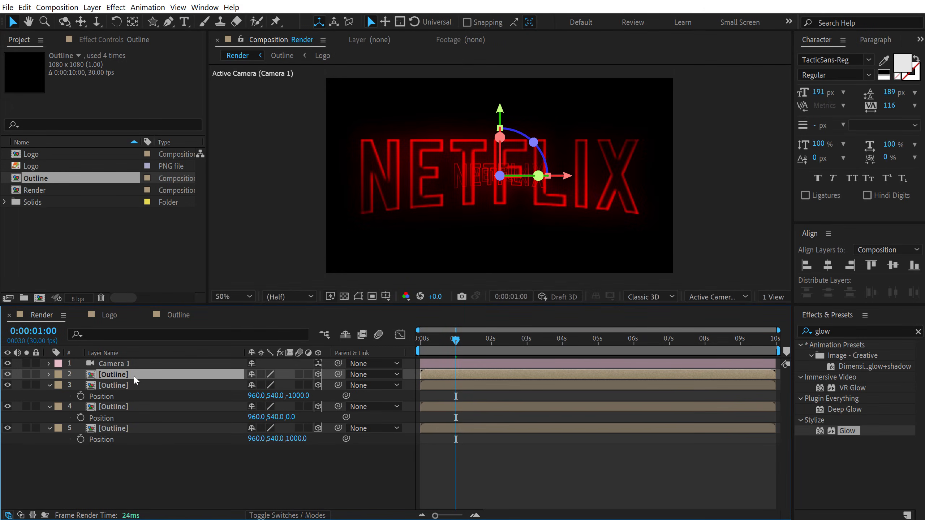
{"action": "key", "text": "p"}
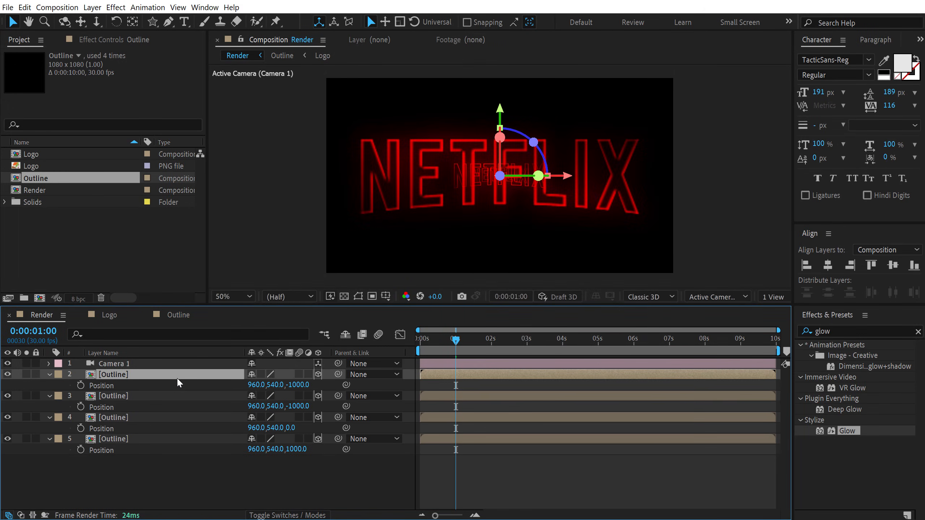
{"action": "left_click_drag", "start_coordinate": [296, 391], "coordinate": [296, 390]}
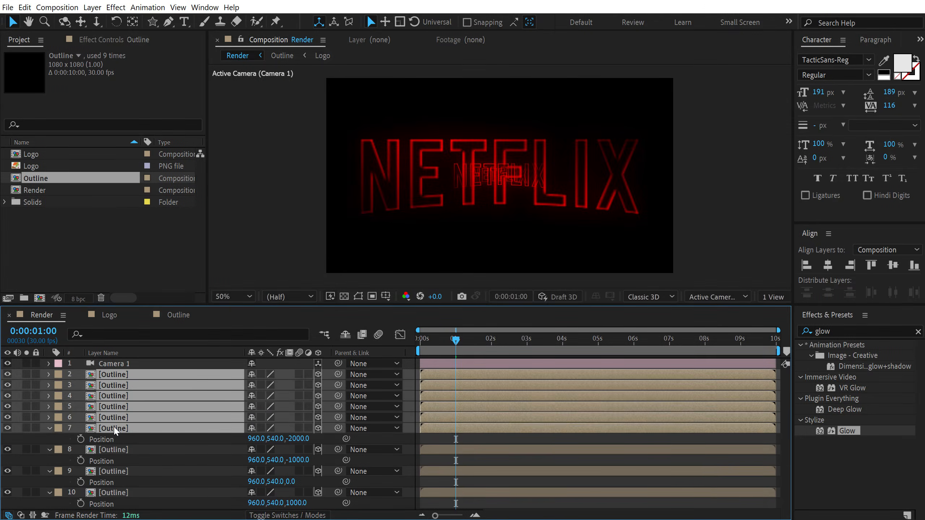
Keep duplicating the Outline layer, stepping each copy's Z position by -1000 down to -7000
{"action": "scroll", "coordinate": [306, 427], "scroll_direction": "down", "scroll_amount": 3}
{"action": "left_click", "coordinate": [298, 396]}
{"action": "type", "text": "-4000"}
{"action": "left_click", "coordinate": [298, 375]}
{"action": "type", "text": "-5000"}
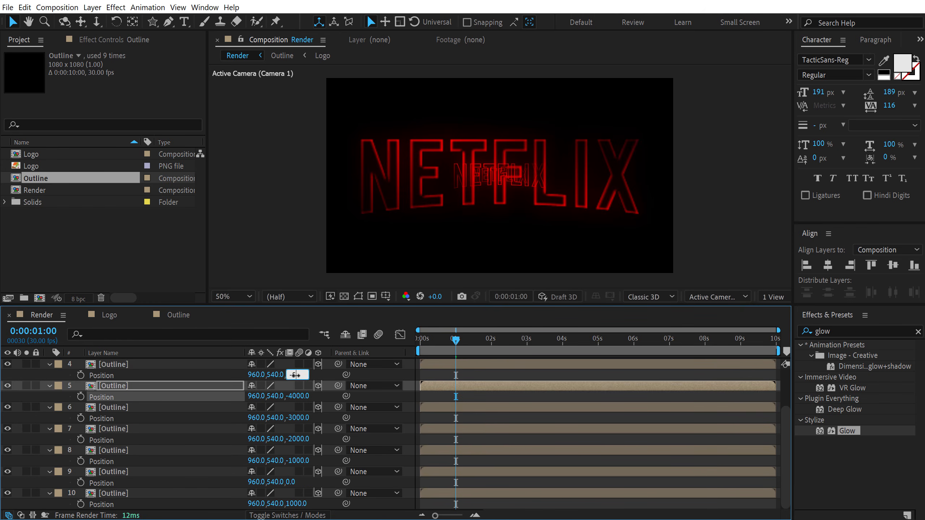
{"action": "key", "text": "Return"}
{"action": "scroll", "coordinate": [315, 396], "scroll_direction": "up", "scroll_amount": 3}
{"action": "left_click", "coordinate": [297, 385]}
{"action": "type", "text": "-7000"}
{"action": "key", "text": "Return"}
Duplicate the top Outline layer three times and set the first copy's Z position to -8000
{"action": "left_click", "coordinate": [115, 377]}
{"action": "key", "text": "ctrl+d"}
{"action": "key", "text": "ctrl+d"}
{"action": "key", "text": "ctrl+d"}
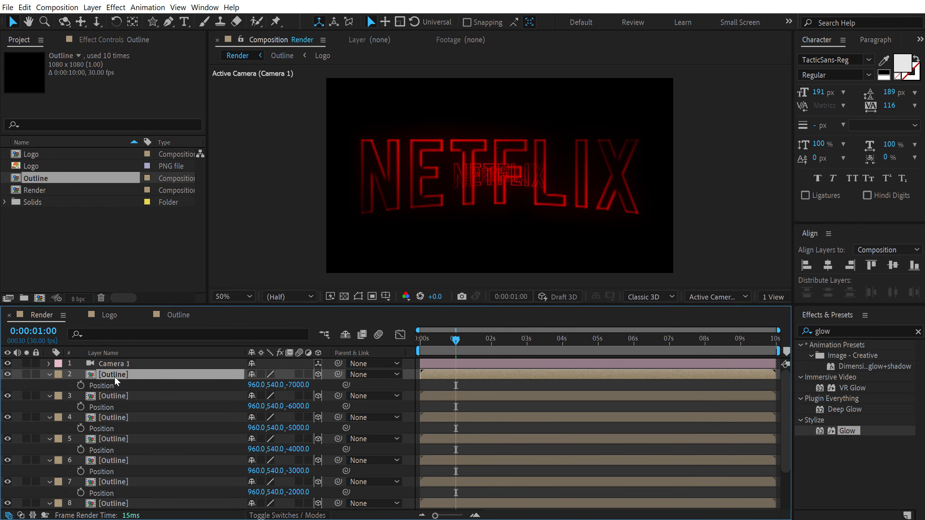
{"action": "left_click", "coordinate": [301, 428]}
{"action": "left_click", "coordinate": [316, 427]}
{"action": "left_click", "coordinate": [302, 427]}
{"action": "type", "text": "-8000"}
{"action": "key", "text": "Return"}
Set the next two copies' Z positions to -9000 and -10000
{"action": "left_click", "coordinate": [292, 406]}
{"action": "type", "text": "-9000"}
{"action": "key", "text": "Return"}
{"action": "left_click", "coordinate": [304, 384]}
{"action": "type", "text": "-10000"}
{"action": "key", "text": "Return"}
Duplicate the top Outline layer once more and set its Z position to -11000
{"action": "left_click", "coordinate": [130, 375]}
{"action": "key", "text": "ctrl+d"}
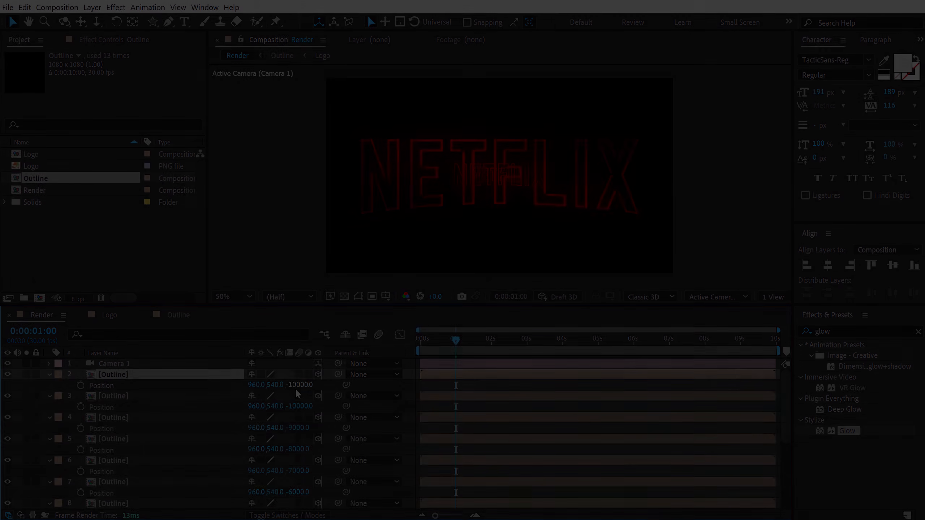
{"action": "left_click", "coordinate": [298, 386]}
{"action": "type", "text": "-1100"}
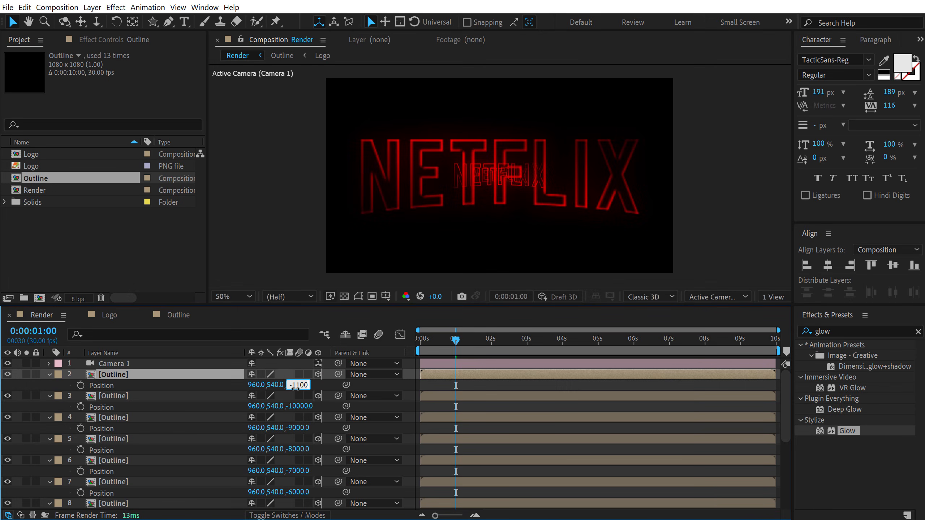
{"action": "type", "text": "0"}
{"action": "key", "text": "Return"}
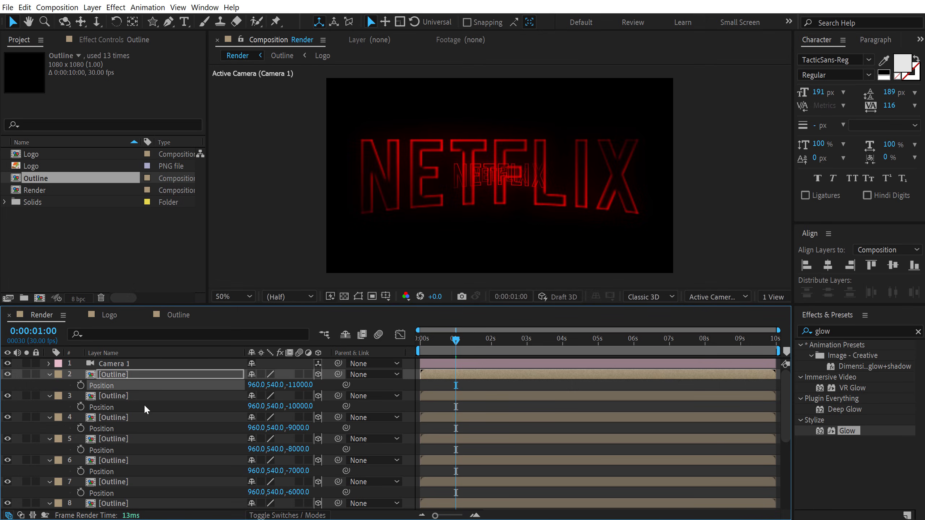
Reveal the camera's Position property and enable keyframing on it
{"action": "key", "text": "ctrl+a"}
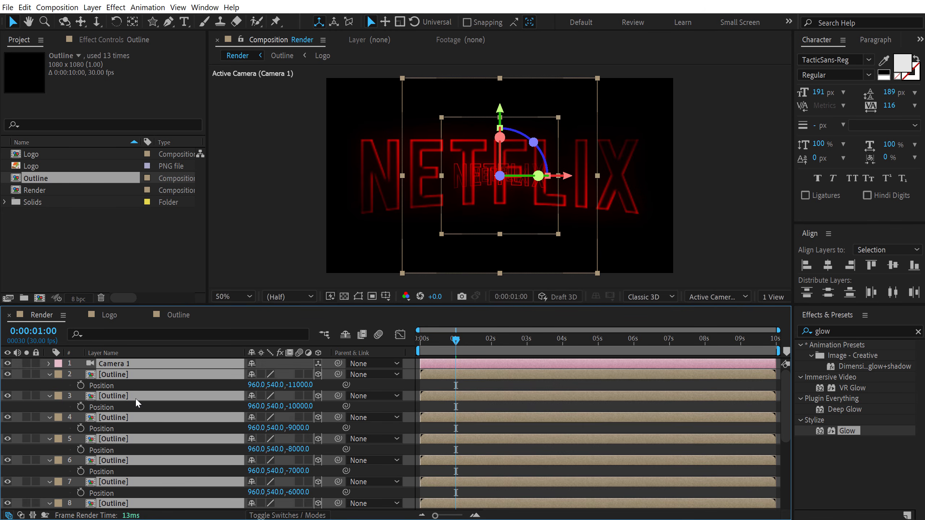
{"action": "key", "text": "p"}
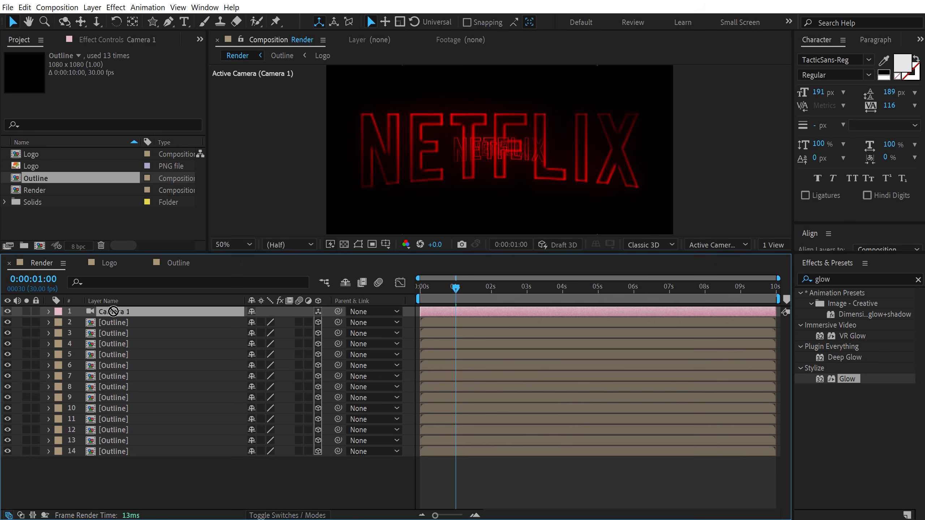
{"action": "key", "text": "p"}
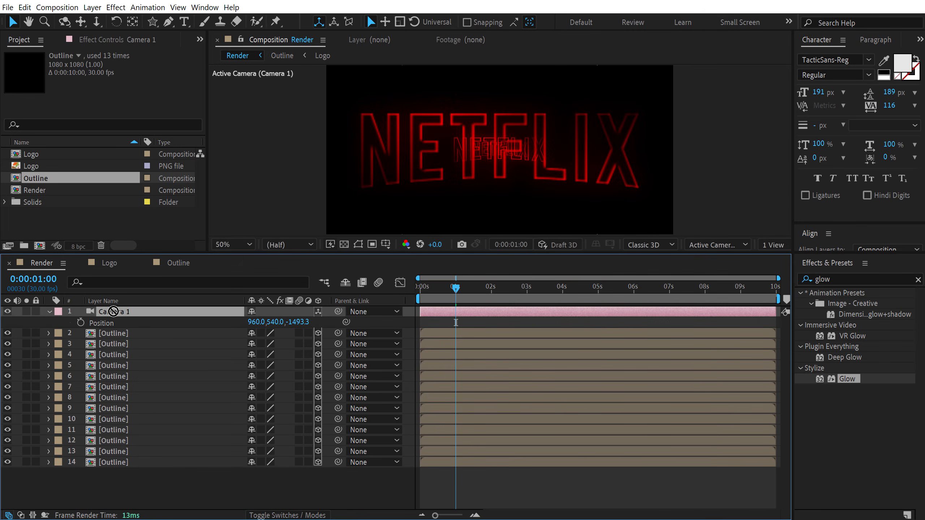
{"action": "left_click", "coordinate": [81, 323]}
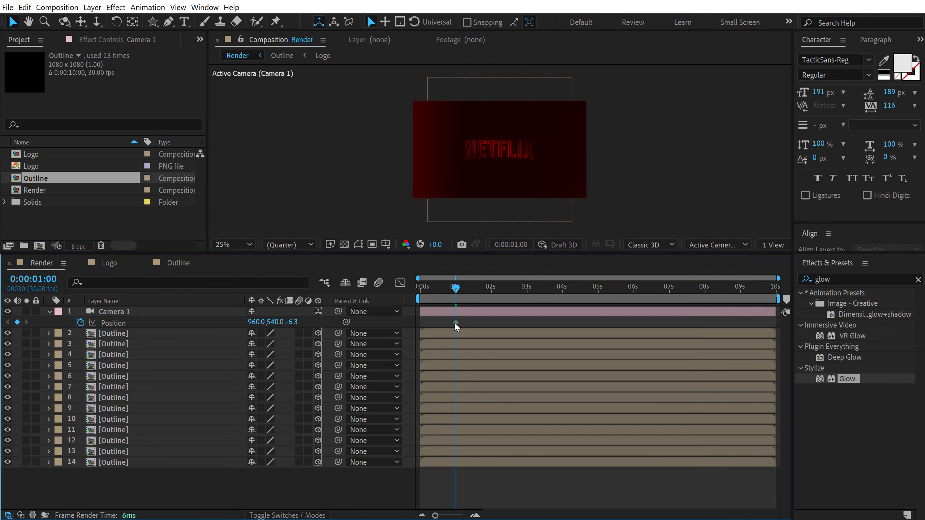
Move the camera's Z position to about 1954 at the 3-second mark
{"action": "left_click_drag", "start_coordinate": [455, 322], "coordinate": [421, 323]}
{"action": "left_click_drag", "start_coordinate": [468, 291], "coordinate": [526, 293]}
{"action": "left_click_drag", "start_coordinate": [296, 328], "coordinate": [462, 315]}
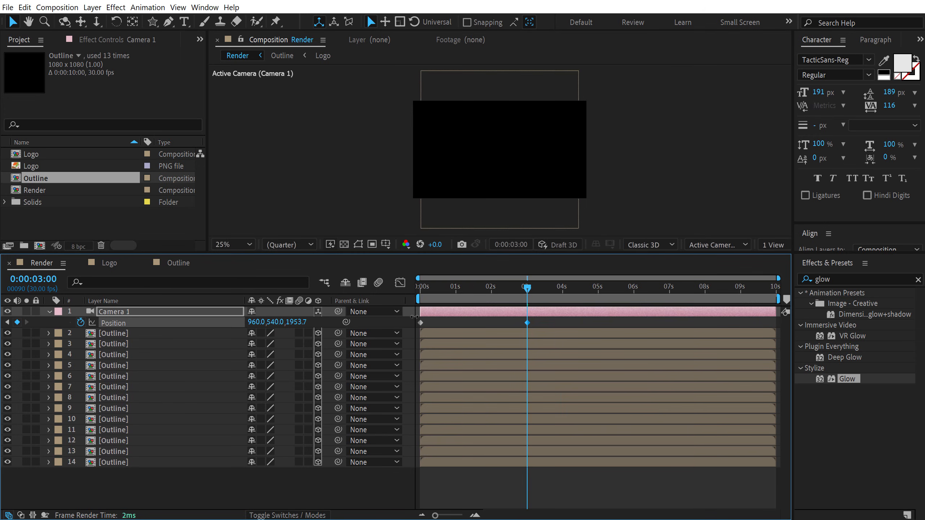
{"action": "left_click_drag", "start_coordinate": [427, 314], "coordinate": [462, 309]}
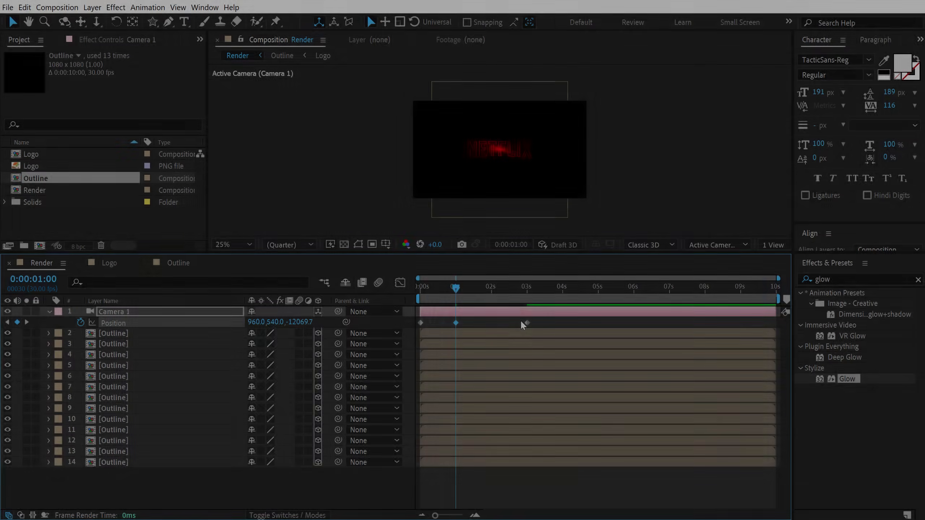
Delete the camera's 3-second Position keyframe and move the 1-second keyframe to 3 seconds
{"action": "left_click", "coordinate": [526, 323]}
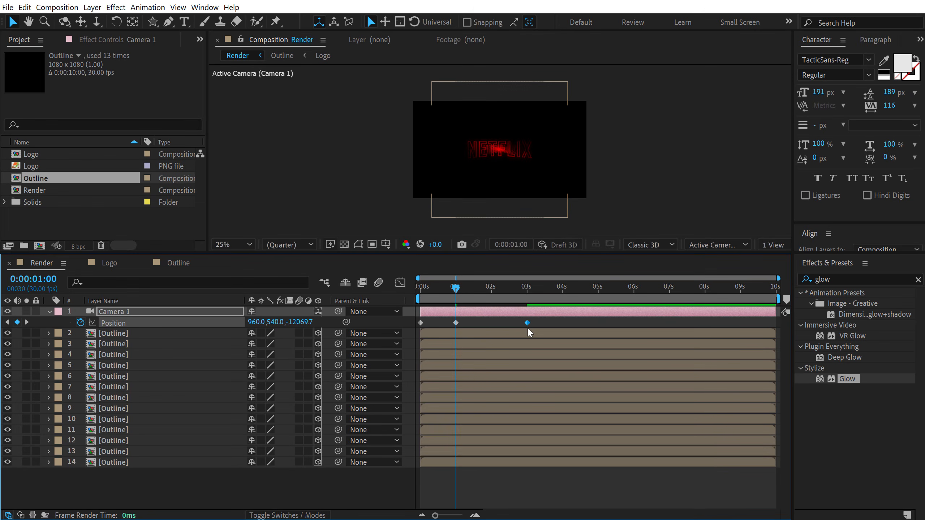
{"action": "key", "text": "Delete"}
{"action": "left_click", "coordinate": [456, 323]}
{"action": "left_click_drag", "start_coordinate": [455, 322], "coordinate": [526, 322]}
{"action": "left_click", "coordinate": [487, 301]}
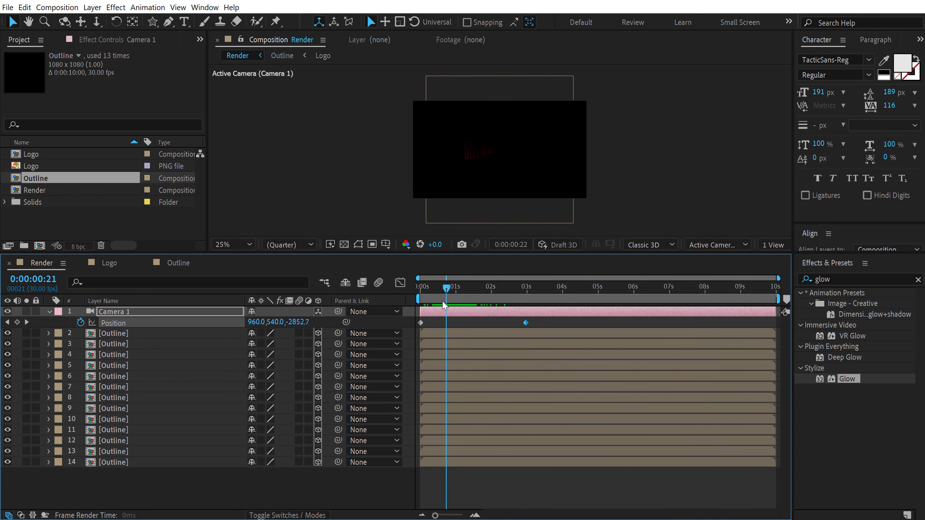
Select all Outline layers from the bottom one up and stagger them with the Sequence Layers keyframe assistant
{"action": "key", "text": "Home"}
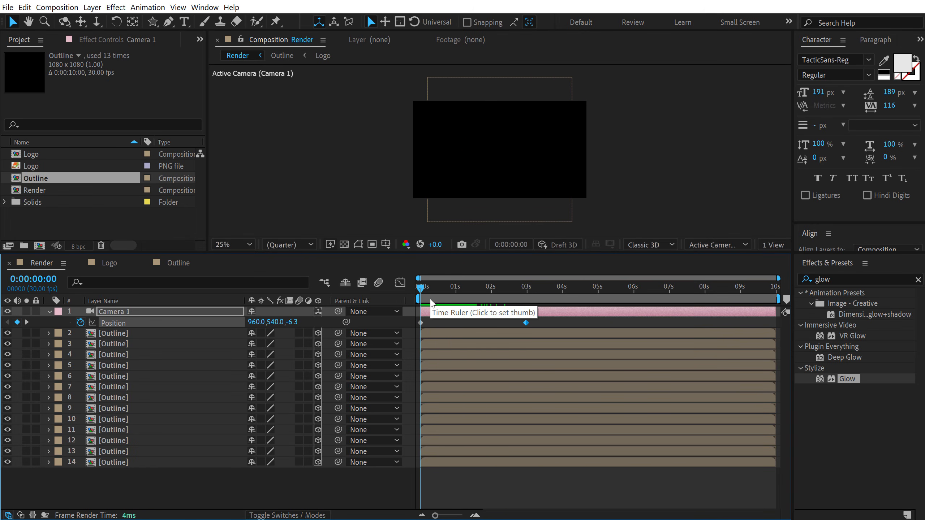
{"action": "key", "text": "Page_Down"}
{"action": "key", "text": "Page_Down"}
{"action": "key", "text": "Page_Down"}
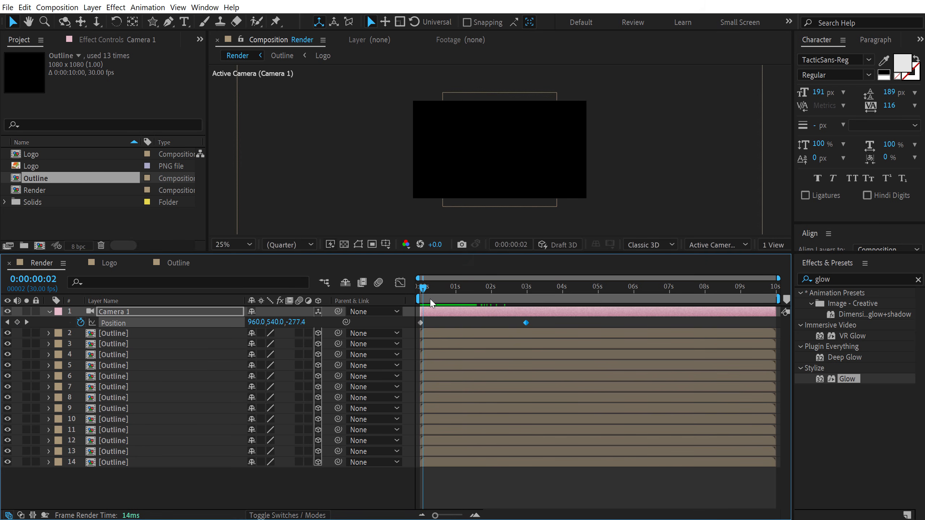
{"action": "left_click_drag", "start_coordinate": [156, 474], "coordinate": [124, 333]}
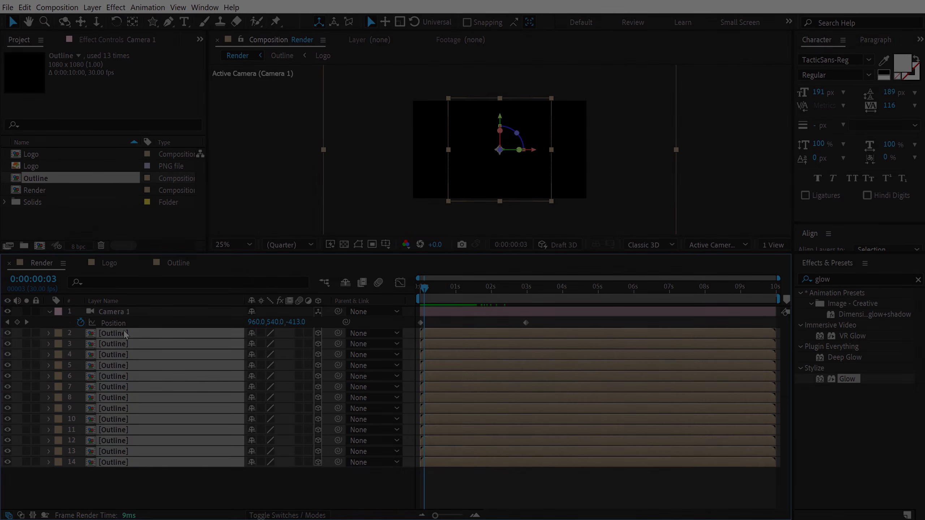
{"action": "key", "text": "alt+bracketright"}
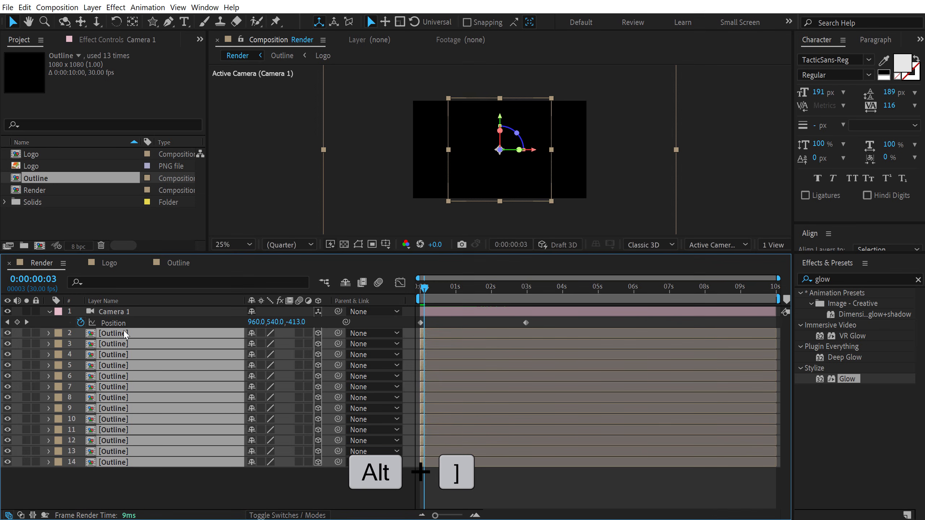
{"action": "left_click", "coordinate": [118, 470]}
{"action": "left_click", "coordinate": [119, 465]}
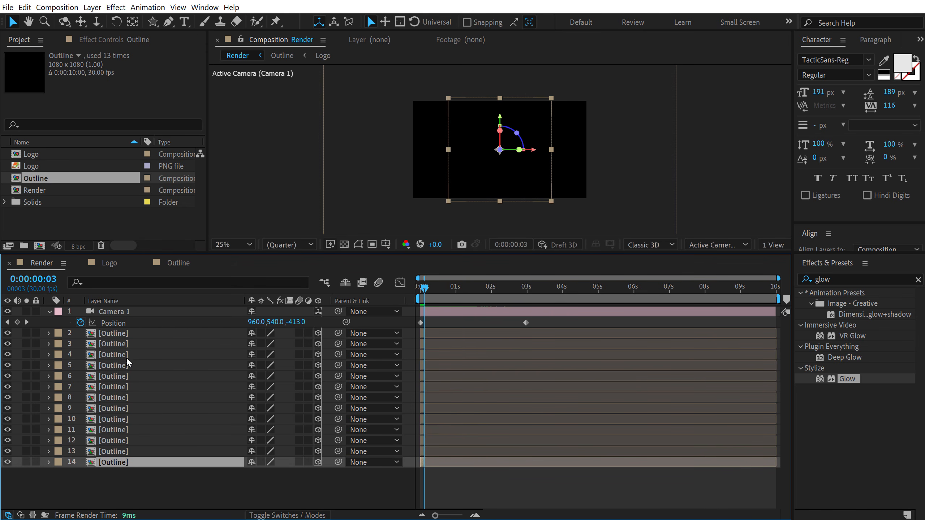
{"action": "left_click", "coordinate": [123, 334], "text": "shift"}
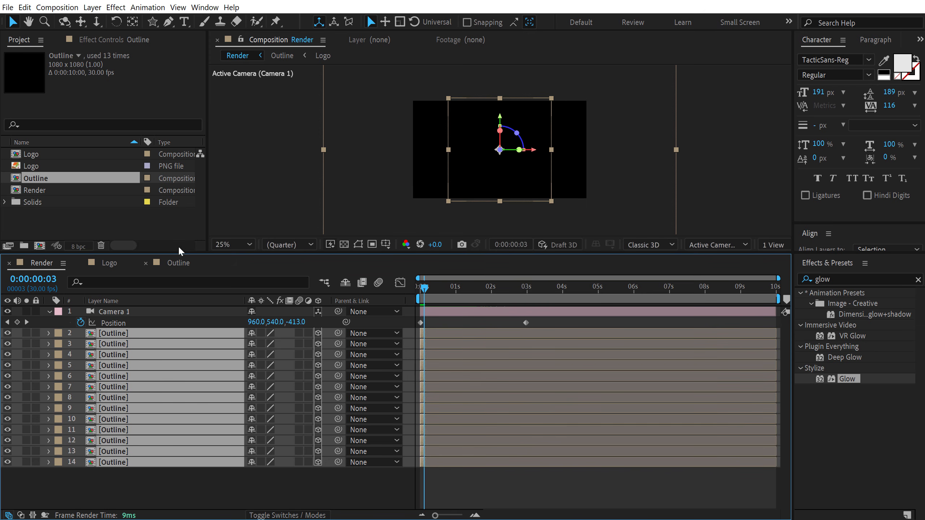
{"action": "left_click", "coordinate": [147, 7]}
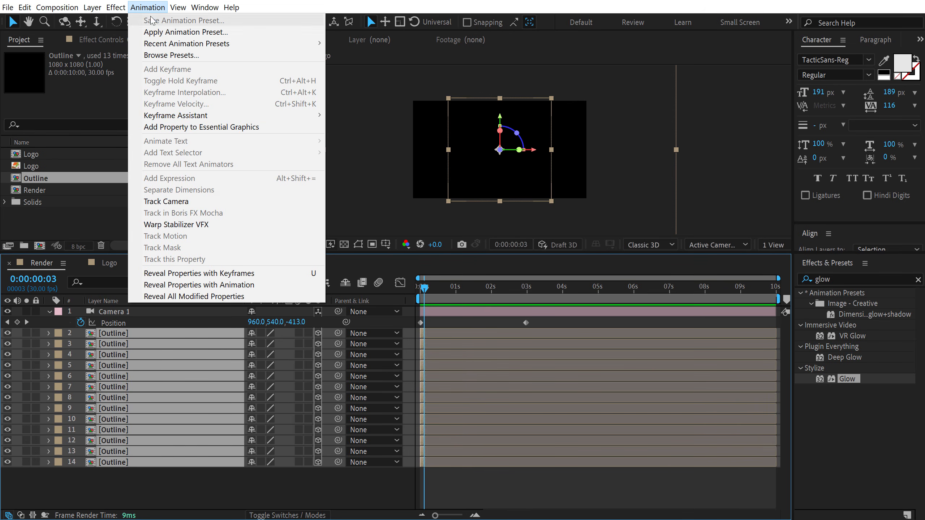
{"action": "mouse_move", "coordinate": [281, 114]}
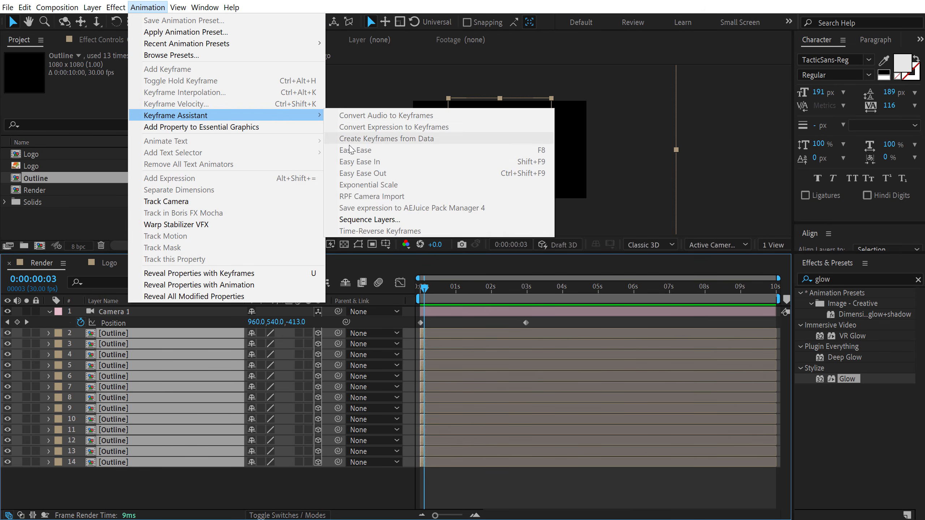
{"action": "left_click", "coordinate": [352, 219]}
{"action": "left_click", "coordinate": [493, 178]}
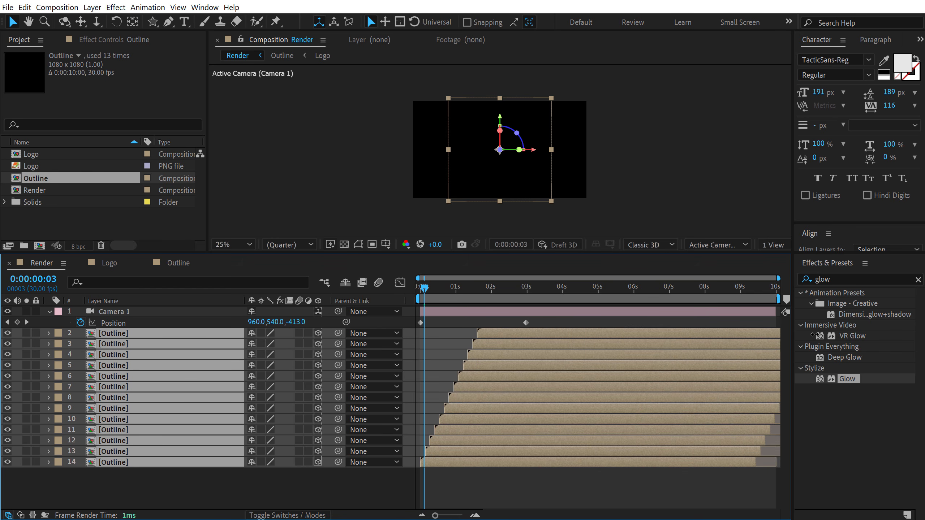
Select both camera Position keyframes and apply Easy Ease to them
{"action": "left_click", "coordinate": [484, 489]}
{"action": "left_click_drag", "start_coordinate": [425, 289], "coordinate": [484, 292]}
{"action": "scroll", "coordinate": [464, 184], "scroll_direction": "up", "scroll_amount": 2}
{"action": "left_click_drag", "start_coordinate": [528, 322], "coordinate": [406, 320]}
{"action": "key", "text": "F9"}
Reshape the camera Position speed curve in the Graph Editor by pulling its influence handles for a sharper peak
{"action": "left_click", "coordinate": [400, 283]}
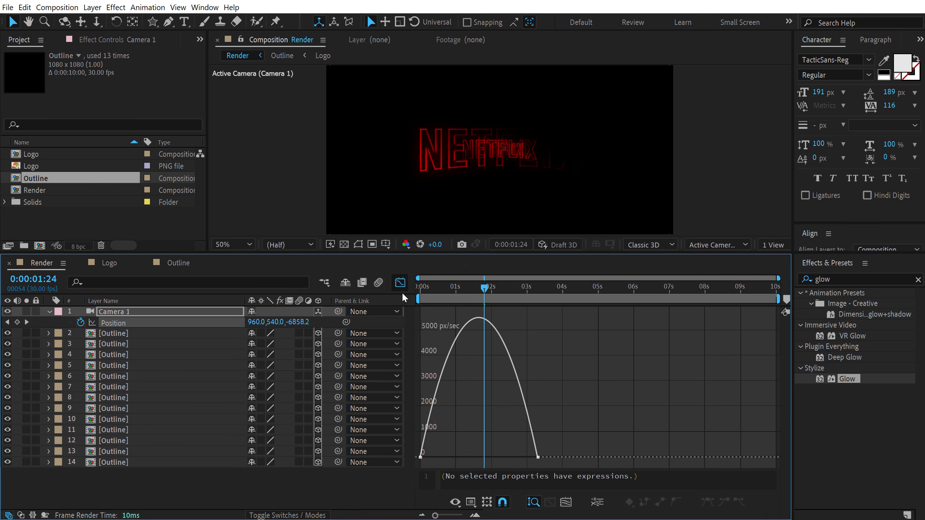
{"action": "left_click_drag", "start_coordinate": [442, 450], "coordinate": [479, 458]}
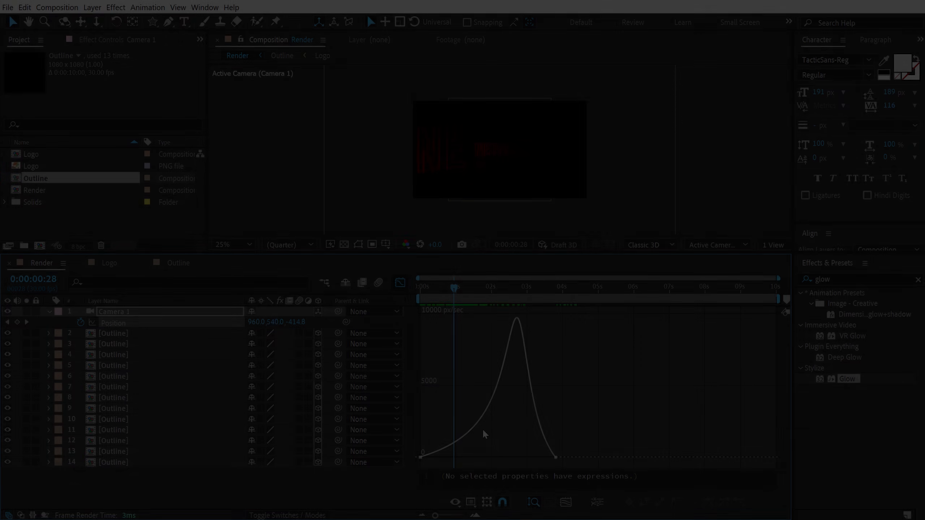
{"action": "left_click_drag", "start_coordinate": [483, 429], "coordinate": [416, 458]}
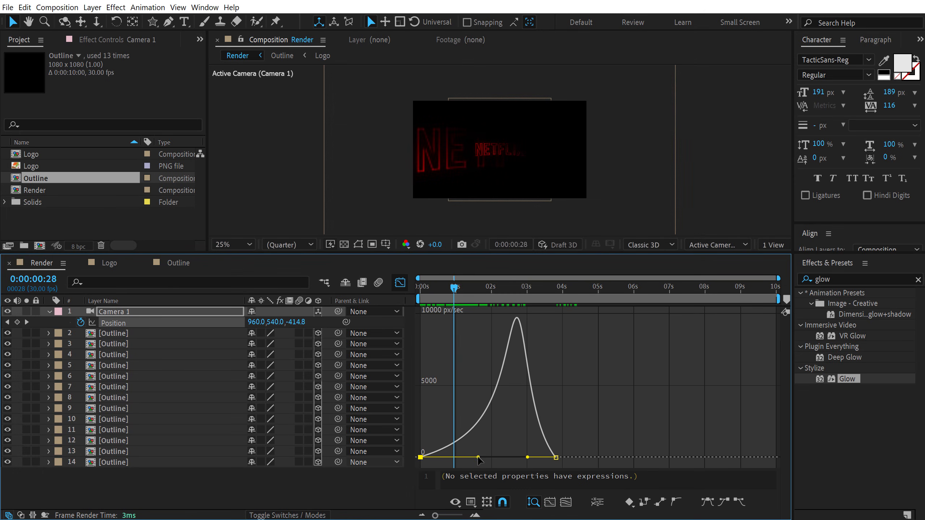
{"action": "left_click_drag", "start_coordinate": [478, 458], "coordinate": [448, 458]}
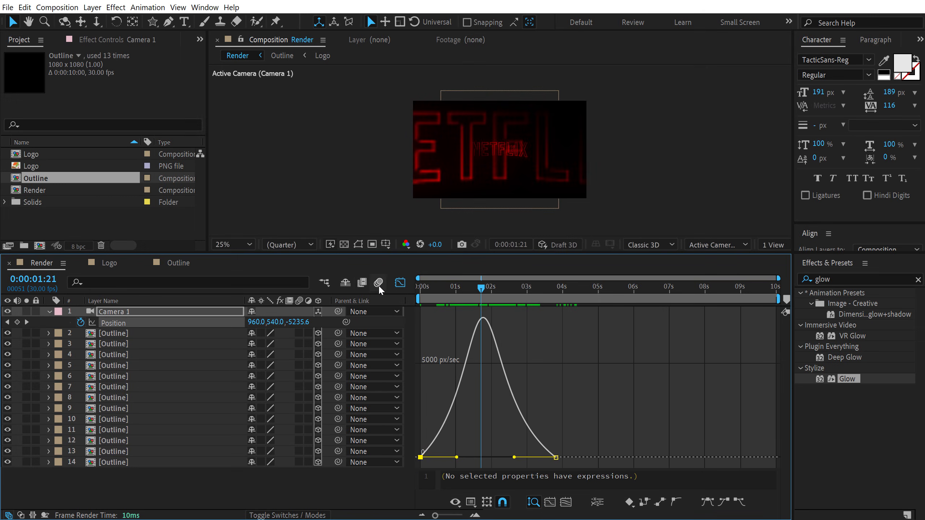
Enable motion blur for the composition and all Outline layers, then return to the start in layer view
{"action": "left_click", "coordinate": [379, 284]}
{"action": "left_click_drag", "start_coordinate": [175, 480], "coordinate": [148, 334]}
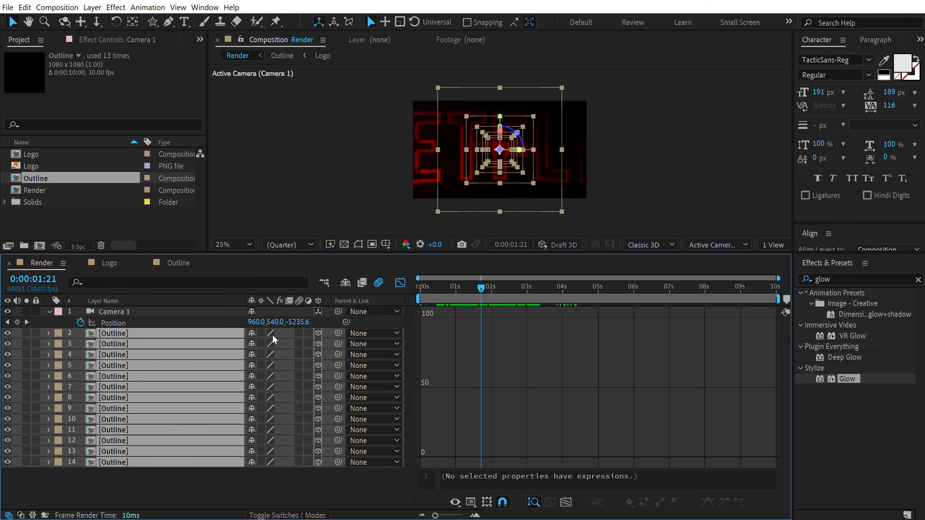
{"action": "left_click", "coordinate": [299, 333]}
{"action": "left_click", "coordinate": [305, 489]}
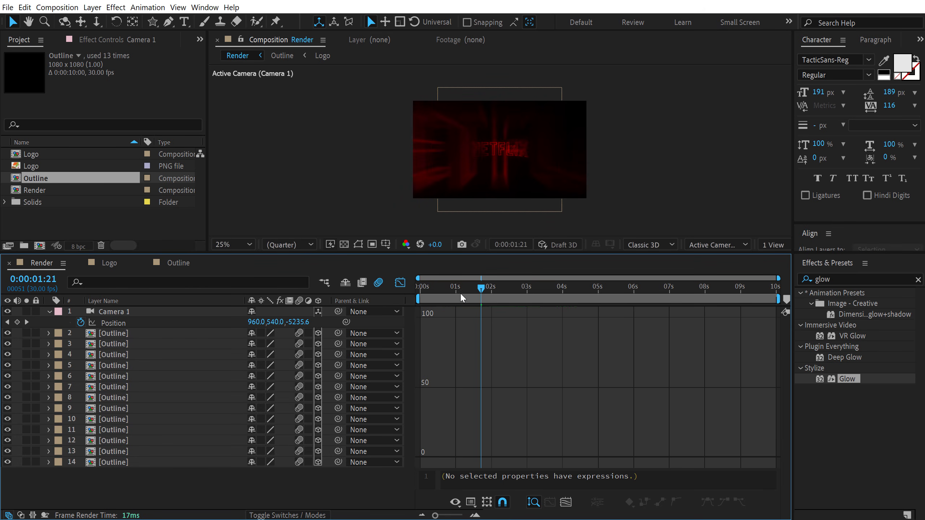
{"action": "left_click_drag", "start_coordinate": [453, 289], "coordinate": [414, 301]}
{"action": "left_click", "coordinate": [400, 283]}
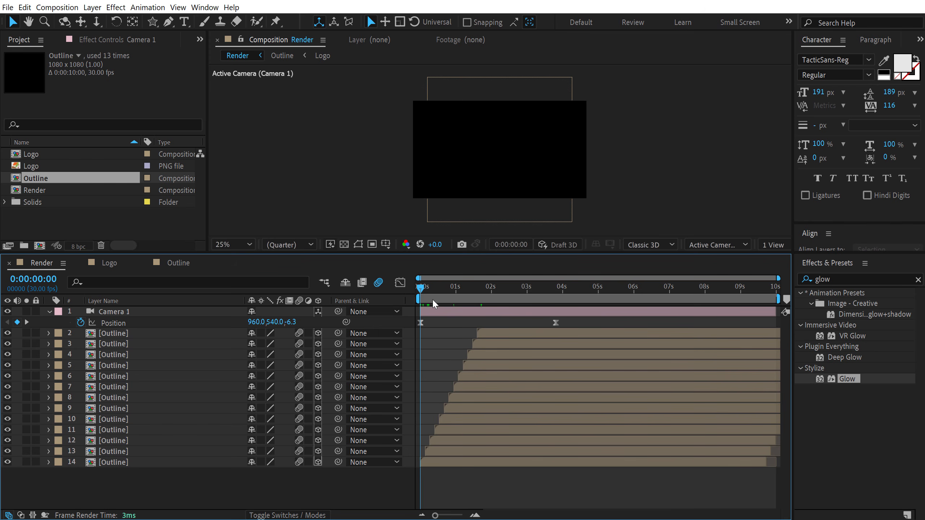
Duplicate the top Outline layer and replace the copy with the Logo composition, starting around 2 seconds 19 frames
{"action": "key", "text": "space"}
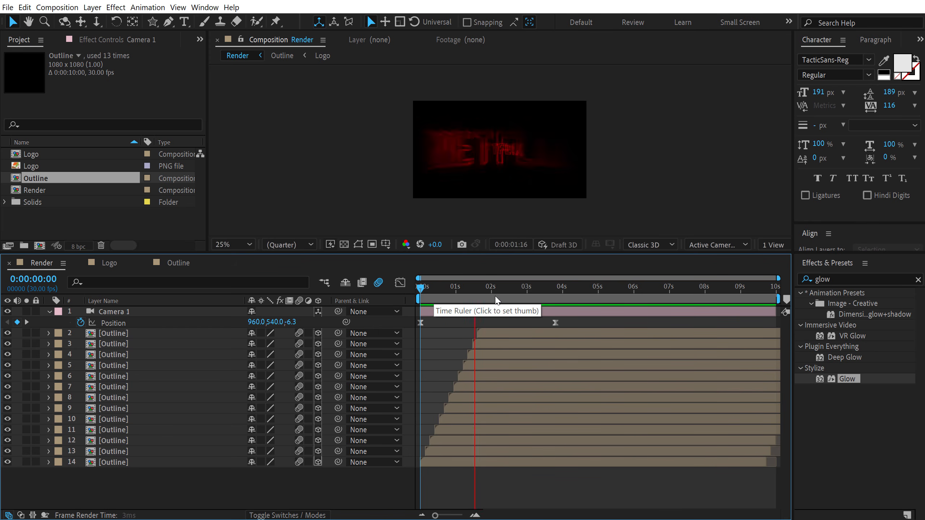
{"action": "mouse_move", "coordinate": [523, 303]}
{"action": "left_mouse_down"}
{"action": "mouse_move", "coordinate": [497, 296]}
{"action": "mouse_move", "coordinate": [554, 301]}
{"action": "mouse_move", "coordinate": [515, 309]}
{"action": "left_mouse_up"}
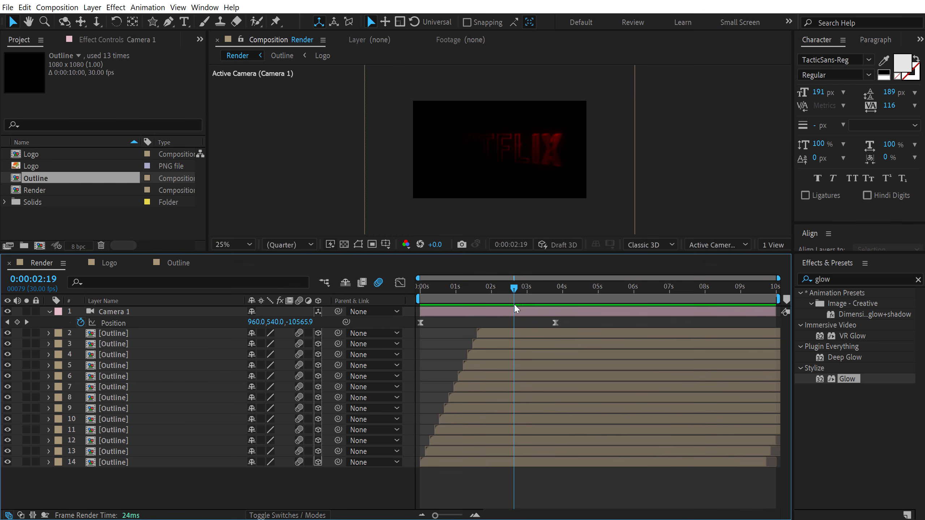
{"action": "left_click", "coordinate": [487, 333]}
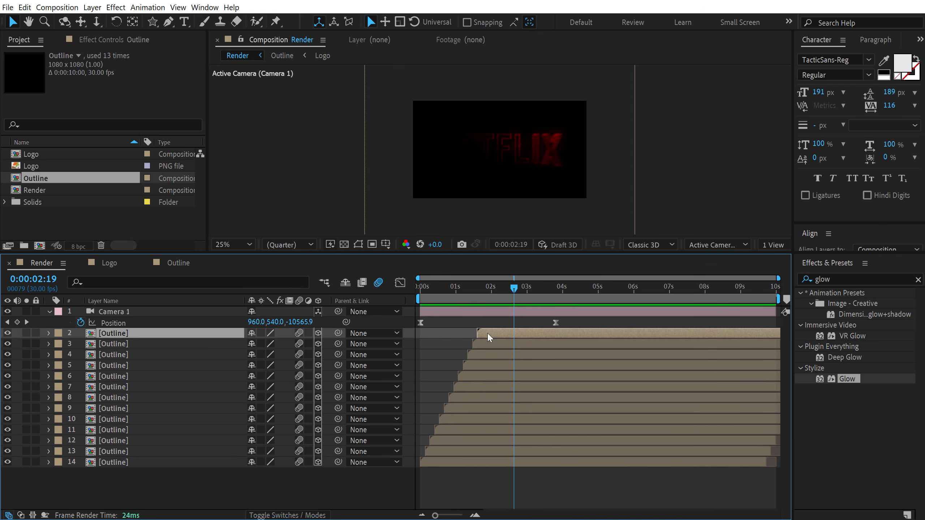
{"action": "key", "text": "ctrl+d"}
{"action": "left_click_drag", "start_coordinate": [489, 333], "coordinate": [494, 331]}
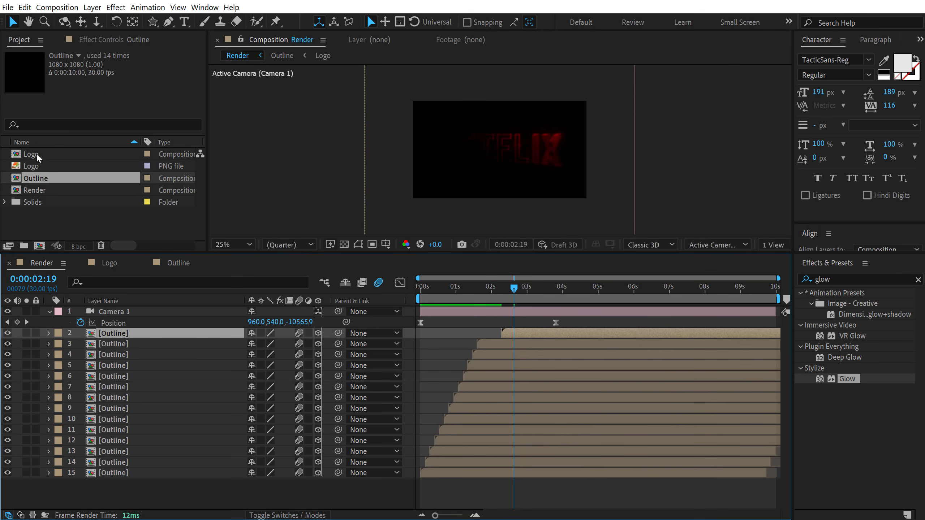
{"action": "left_click_drag", "start_coordinate": [37, 156], "coordinate": [111, 337]}
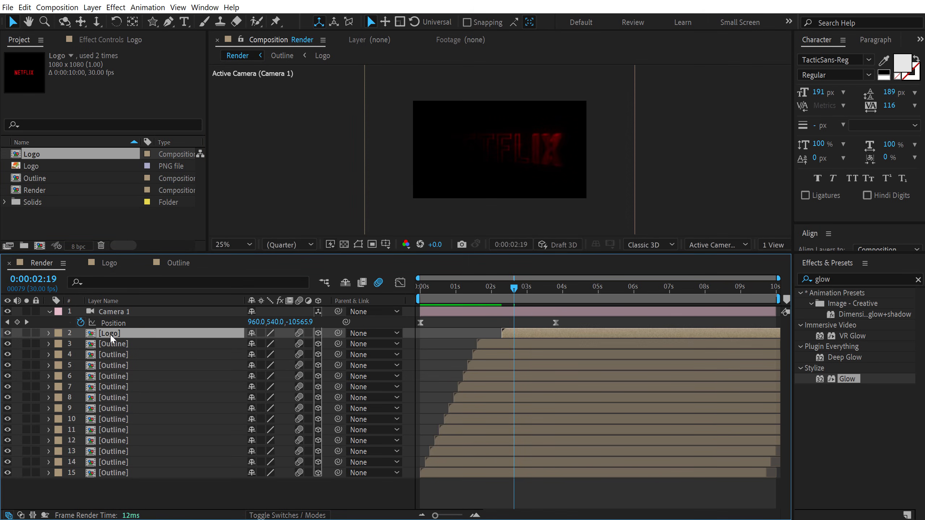
Apply CC Light Sweep to the Logo layer and set its Light Color to red
{"action": "mouse_move", "coordinate": [520, 290]}
{"action": "left_mouse_down"}
{"action": "mouse_move", "coordinate": [542, 288]}
{"action": "mouse_move", "coordinate": [530, 289]}
{"action": "left_mouse_up"}
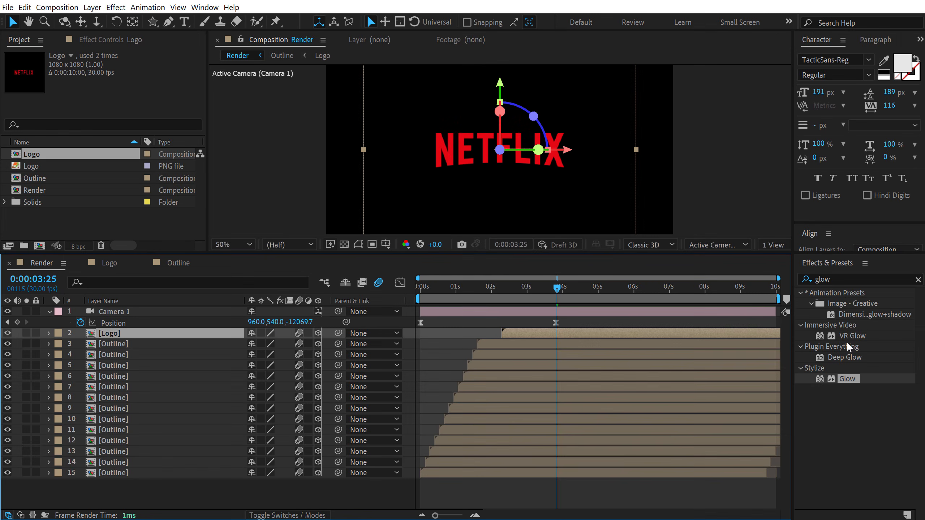
{"action": "left_click", "coordinate": [839, 279]}
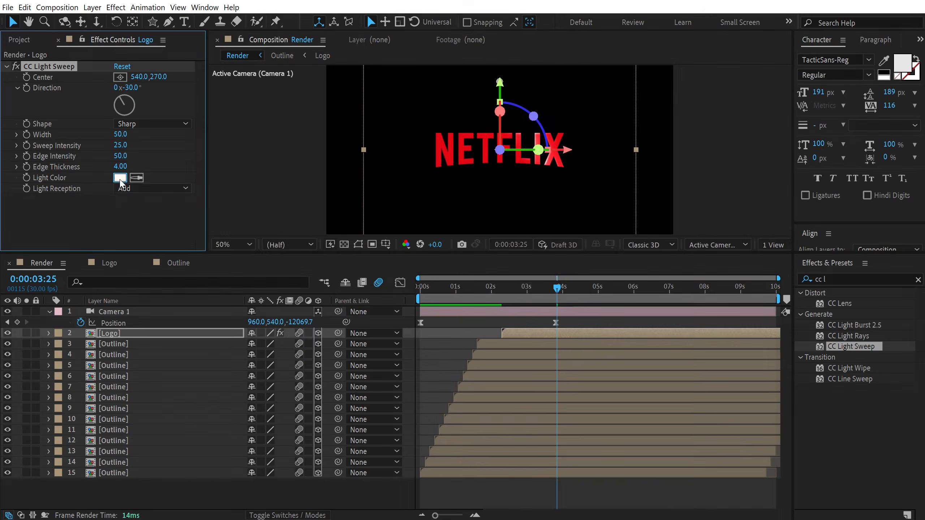
{"action": "left_click", "coordinate": [120, 180]}
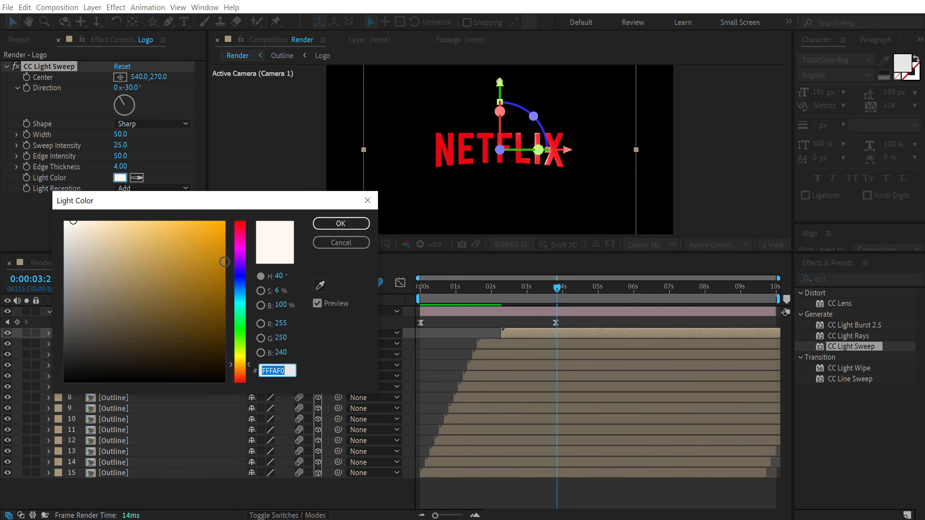
{"action": "left_click", "coordinate": [240, 237]}
{"action": "left_click", "coordinate": [186, 221]}
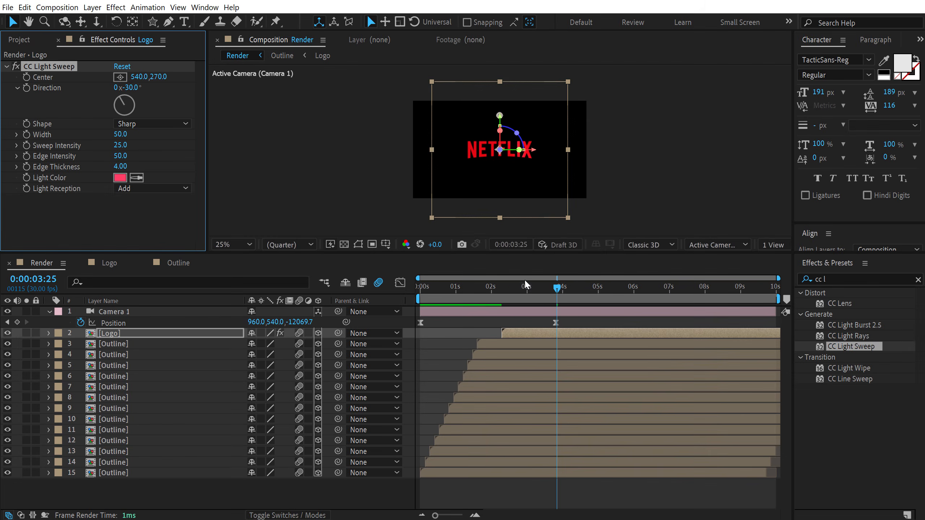
Move the light sweep's center off the lower-left of the NETFLIX logo
{"action": "left_click_drag", "start_coordinate": [521, 287], "coordinate": [533, 289]}
{"action": "left_click_drag", "start_coordinate": [499, 94], "coordinate": [437, 147]}
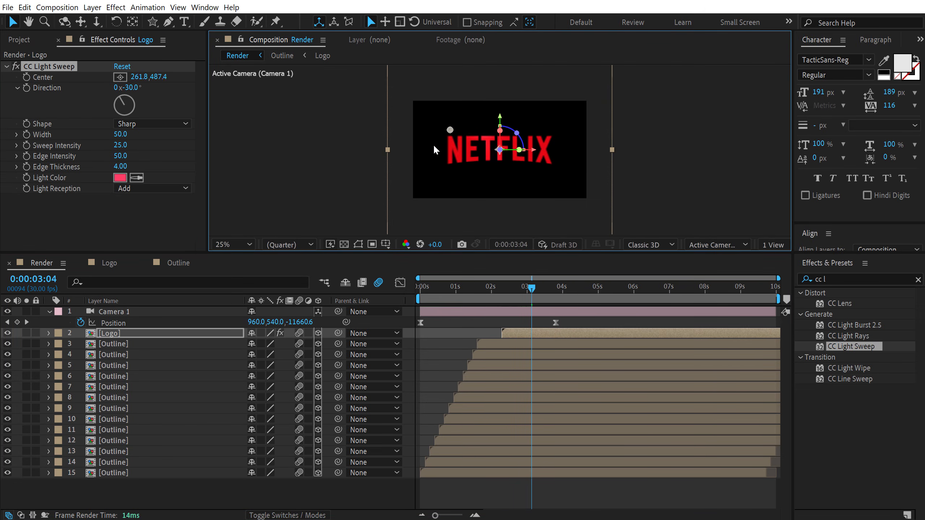
{"action": "left_click_drag", "start_coordinate": [404, 179], "coordinate": [406, 193]}
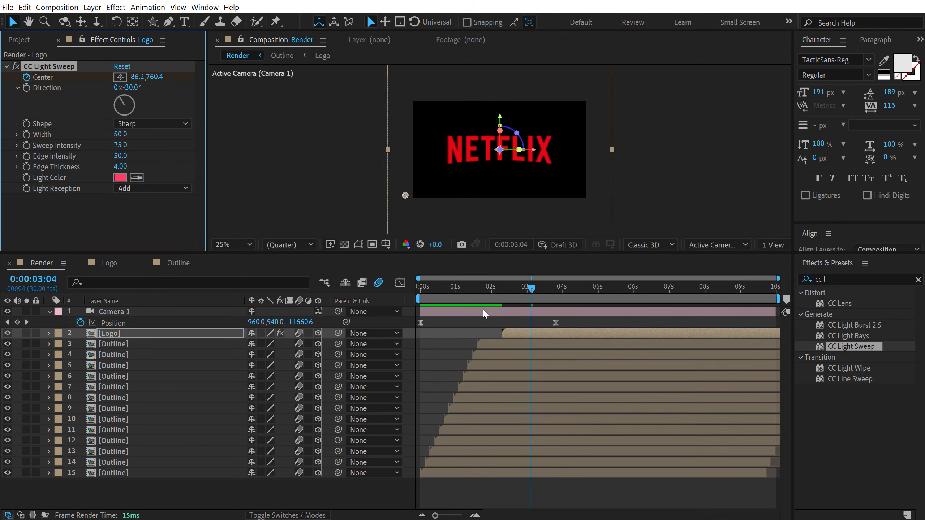
Preview the light sweep and camera fly-through animation
{"action": "key", "text": "space"}
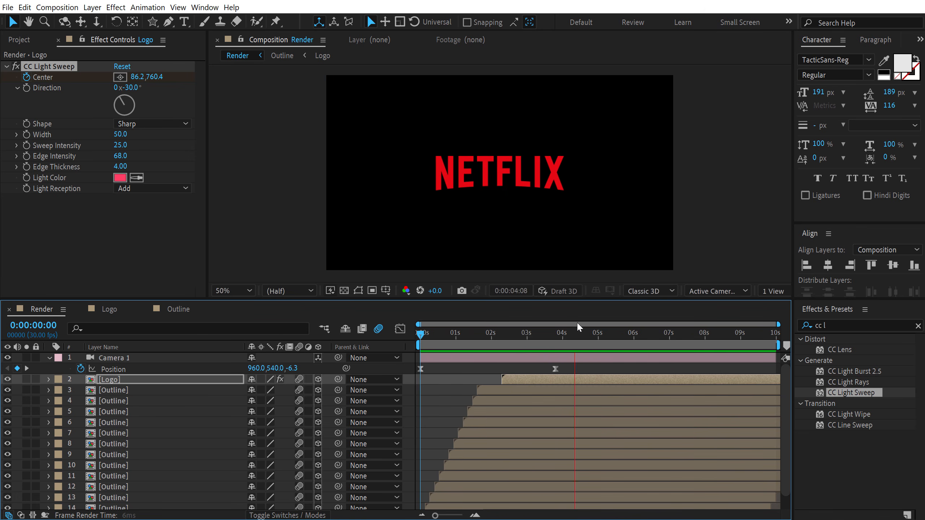
{"action": "left_click_drag", "start_coordinate": [565, 334], "coordinate": [603, 335]}
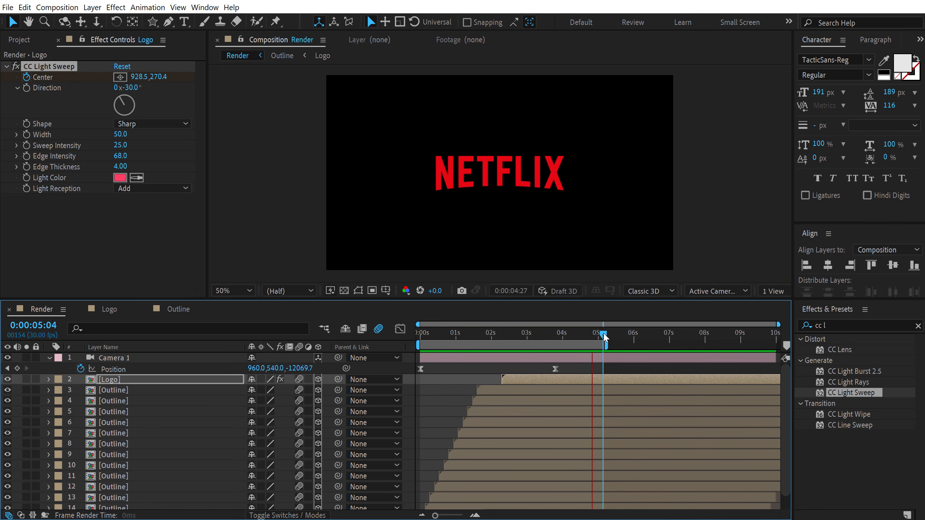
{"action": "left_click_drag", "start_coordinate": [506, 336], "coordinate": [486, 335]}
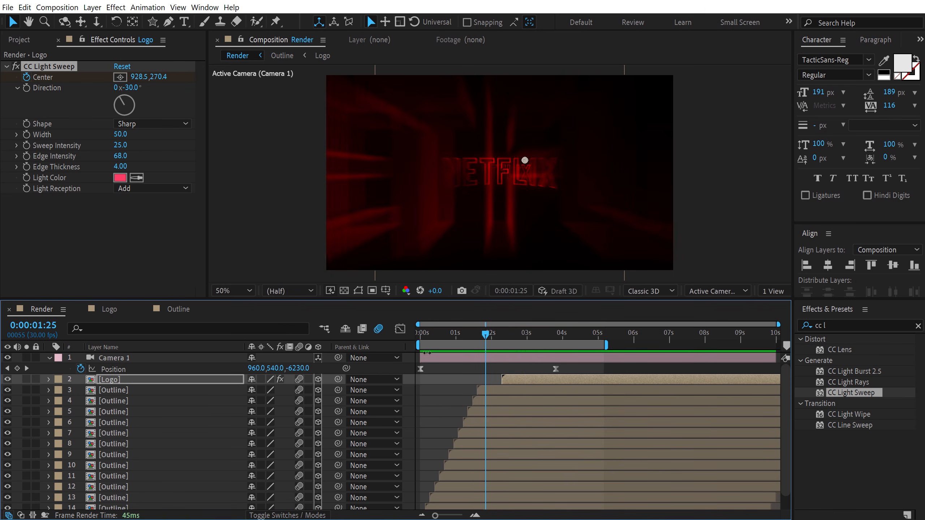
Reveal the camera's rotation properties and keyframe its Z Rotation, tilting it about 13 degrees early in the shot
{"action": "left_click", "coordinate": [125, 359]}
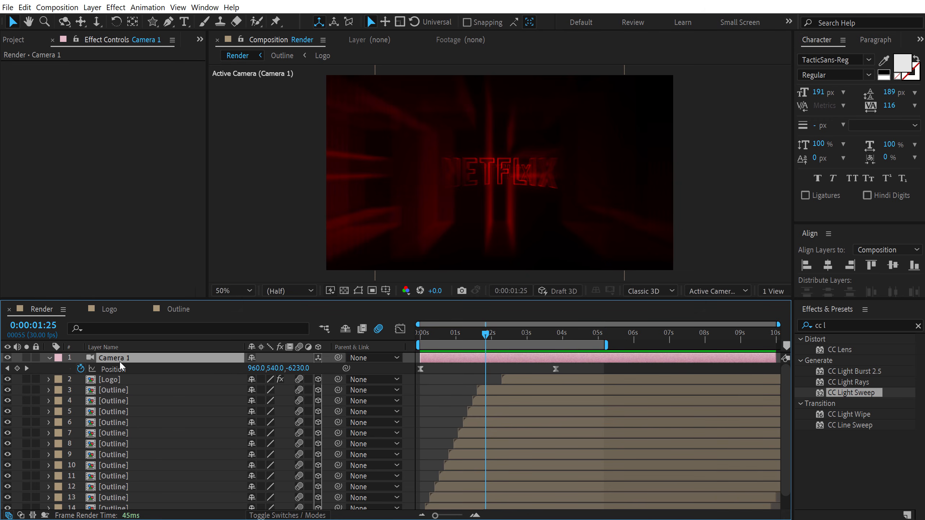
{"action": "key", "text": "r"}
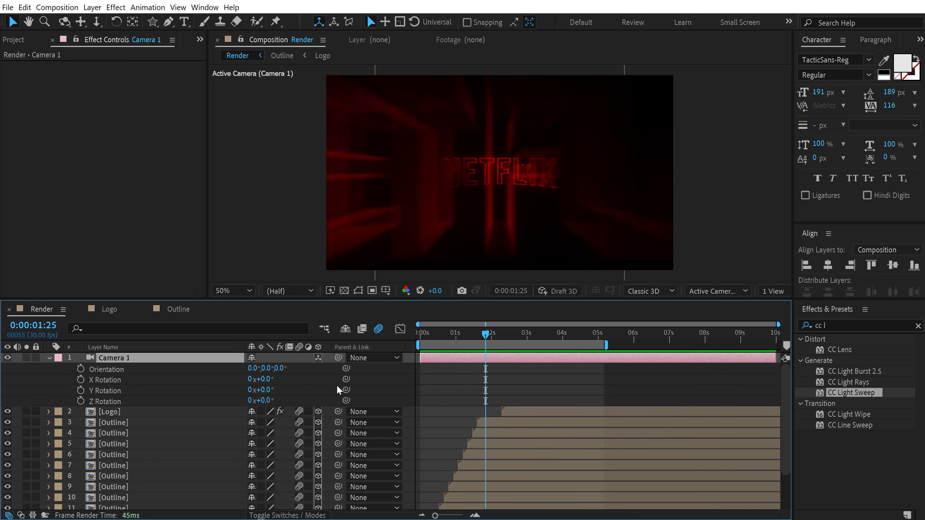
{"action": "left_click_drag", "start_coordinate": [526, 338], "coordinate": [454, 337]}
{"action": "left_click", "coordinate": [81, 401]}
{"action": "left_click_drag", "start_coordinate": [268, 400], "coordinate": [423, 402]}
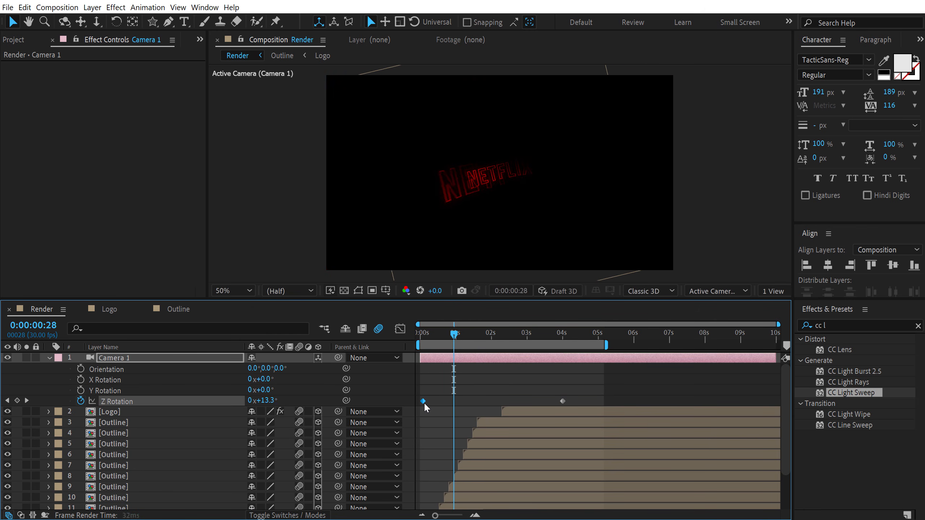
{"action": "left_click_drag", "start_coordinate": [419, 335], "coordinate": [435, 350]}
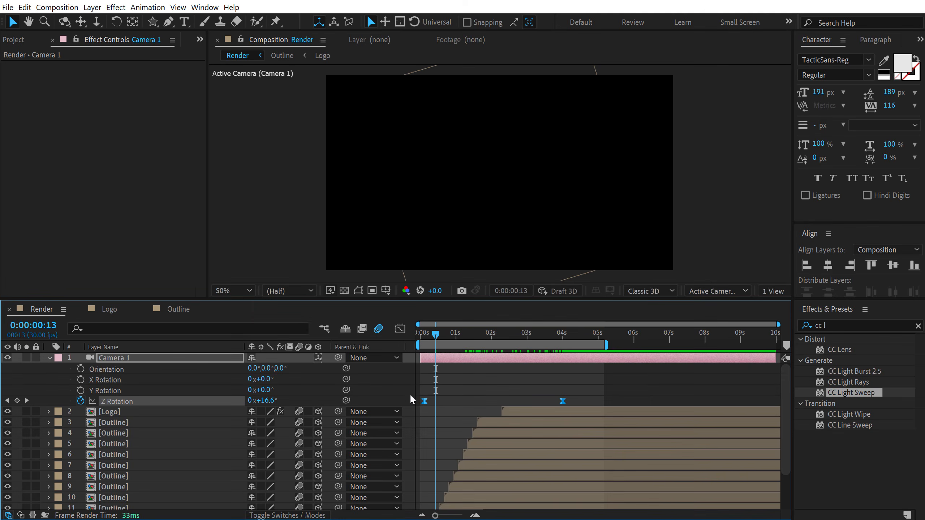
Ease the camera's Z Rotation speed curve in the Graph Editor by pulling the end keyframe's handle
{"action": "left_click", "coordinate": [400, 329]}
{"action": "left_click", "coordinate": [562, 361]}
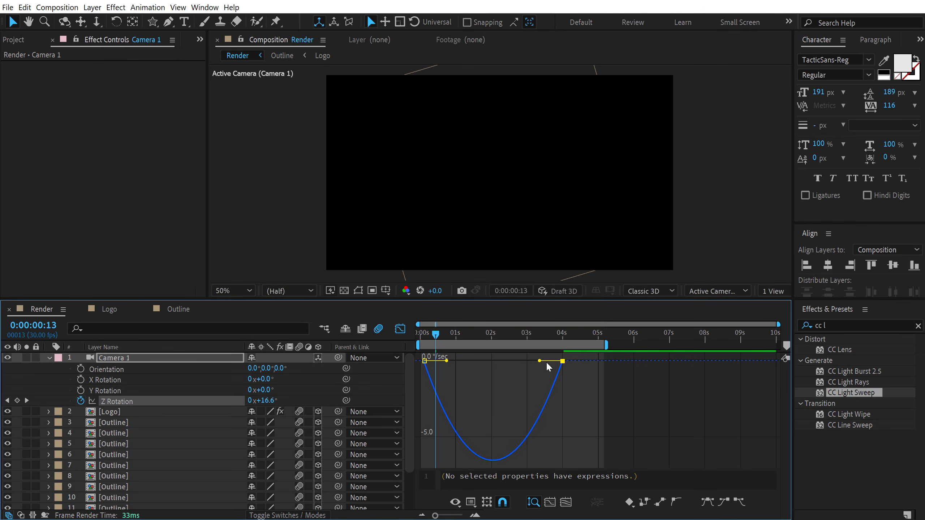
{"action": "left_click_drag", "start_coordinate": [546, 360], "coordinate": [497, 359]}
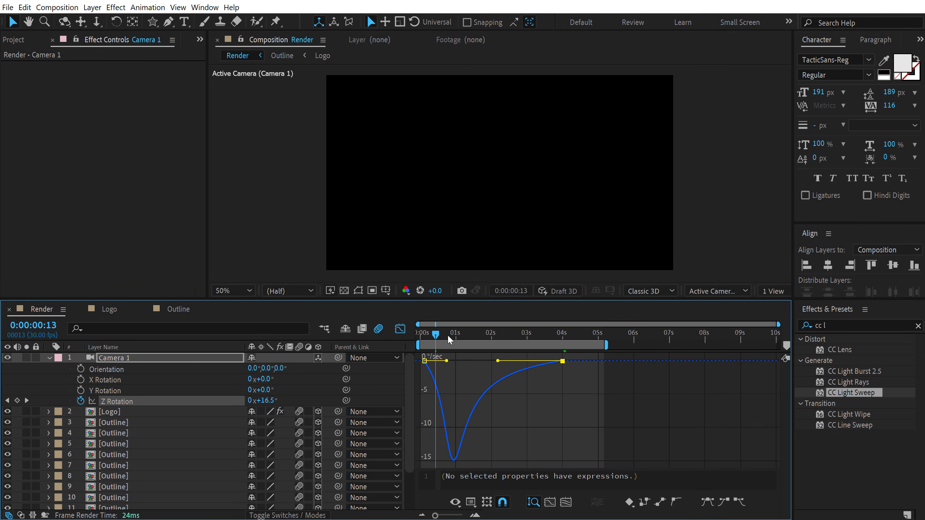
Set the camera's Z Rotation at the first frame to 27°
{"action": "key", "text": "space"}
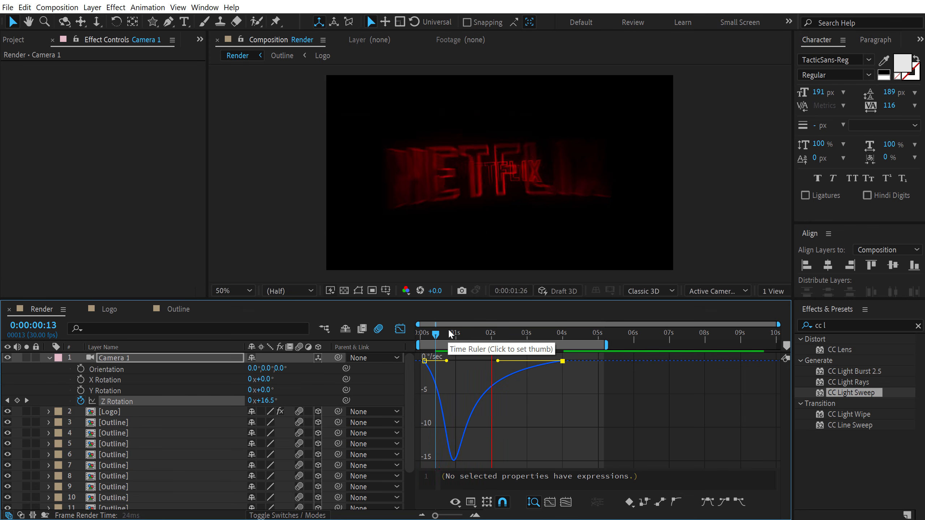
{"action": "left_click_drag", "start_coordinate": [437, 337], "coordinate": [404, 335]}
{"action": "left_click_drag", "start_coordinate": [271, 403], "coordinate": [270, 403]}
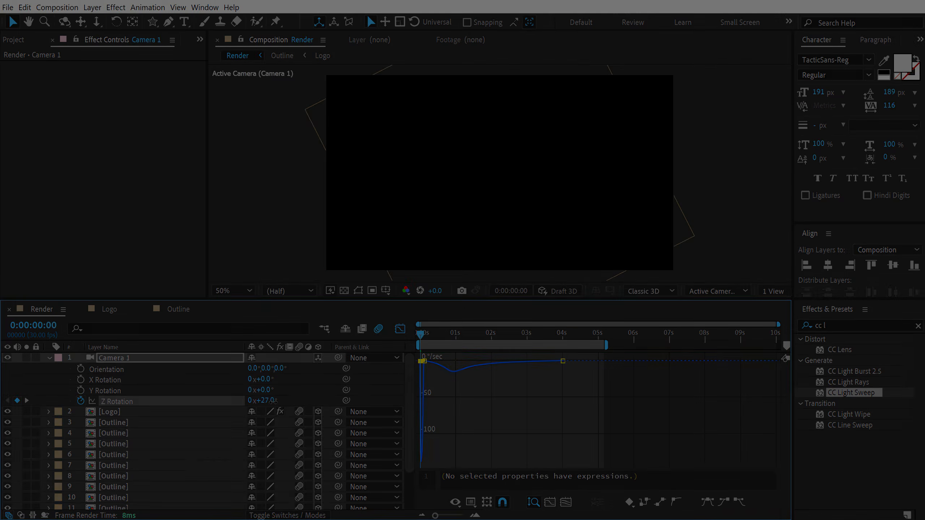